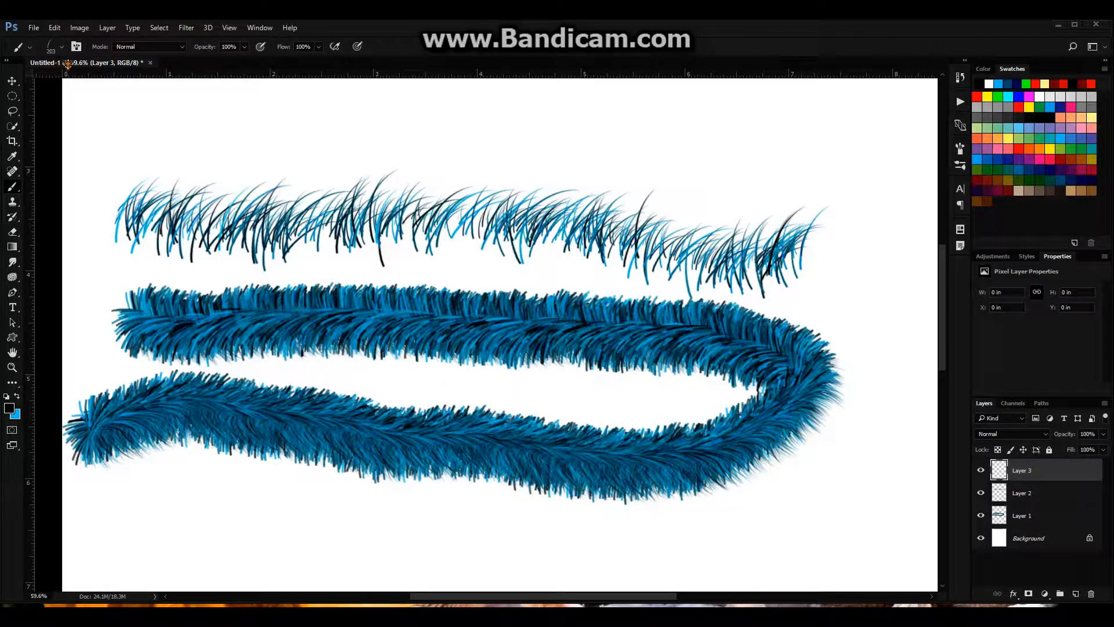
In the brush settings, set the tip's angle to -85° and roundness to 60%, and paint test fur strokes across the existing bands
{"action": "left_click", "coordinate": [266, 31]}
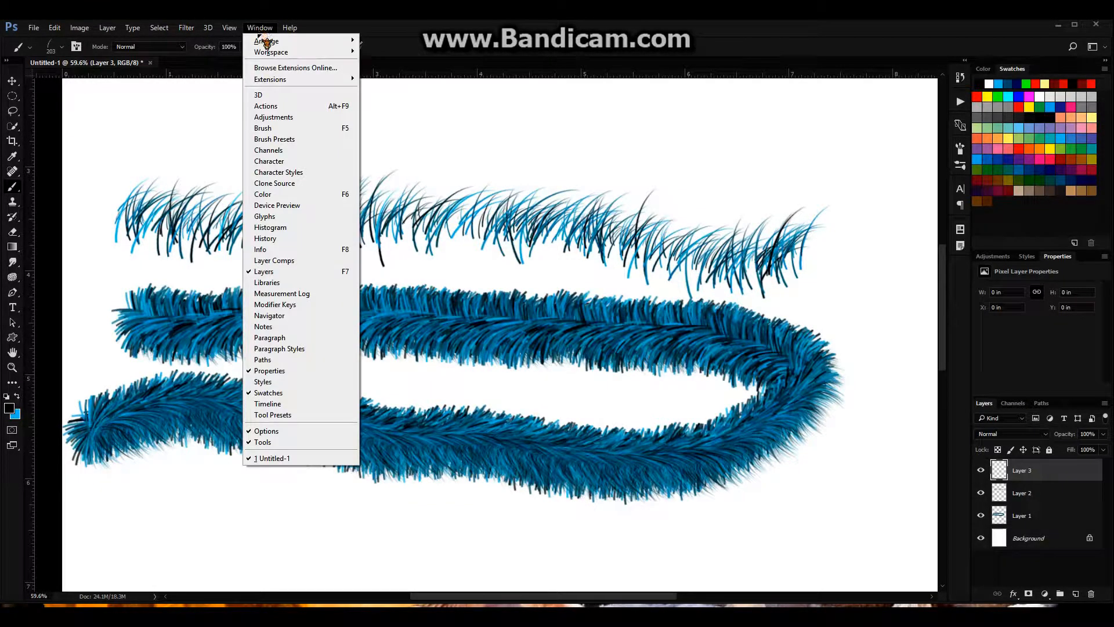
{"action": "left_click", "coordinate": [293, 128]}
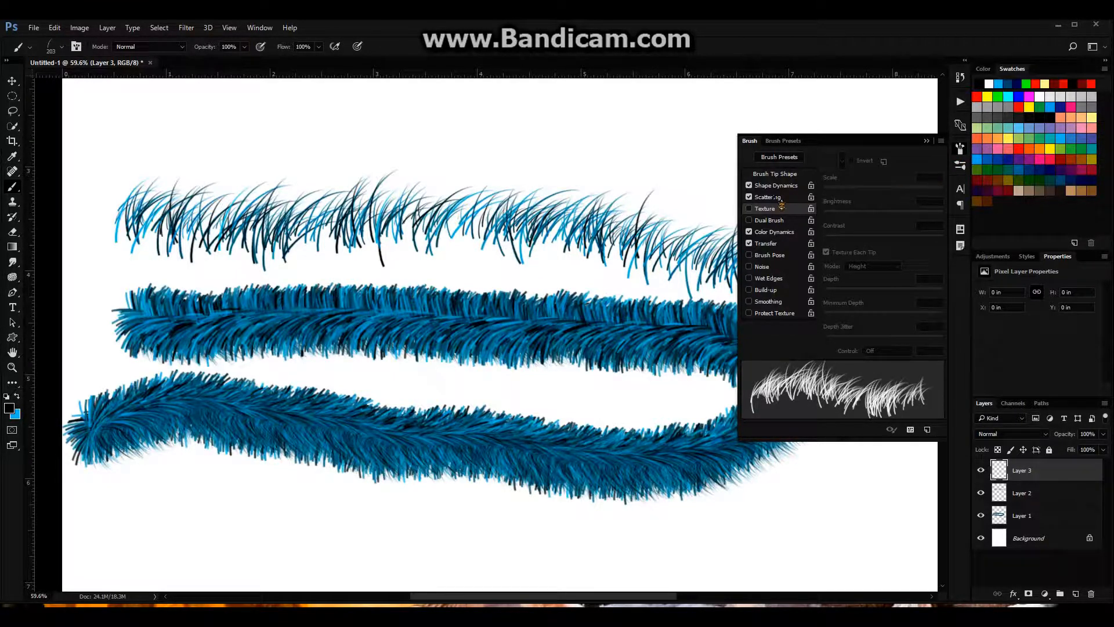
{"action": "left_click", "coordinate": [775, 173]}
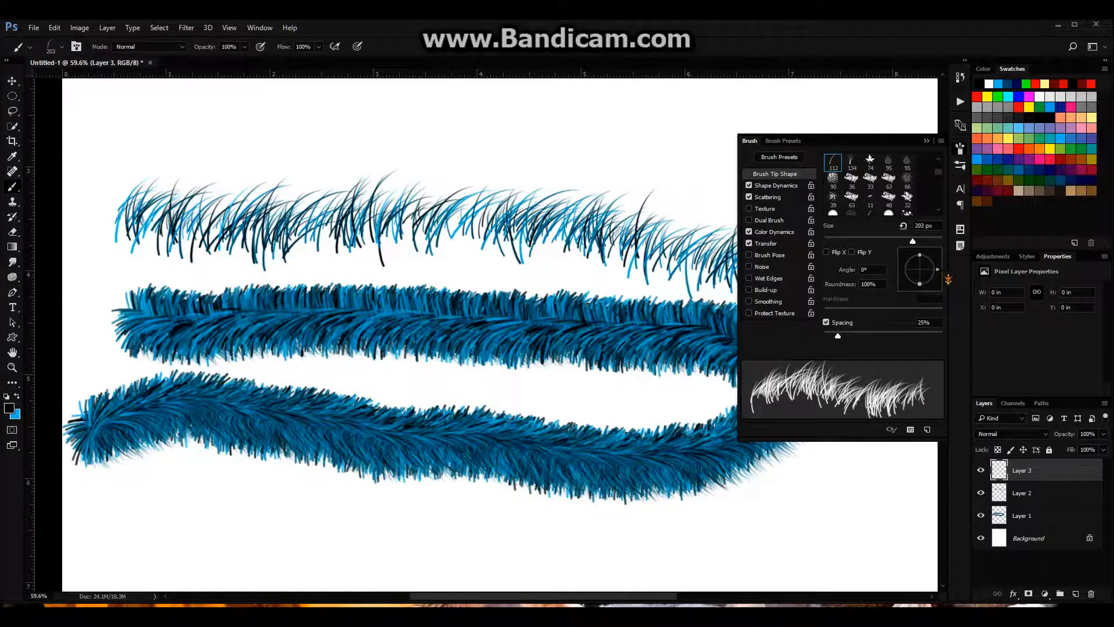
{"action": "mouse_move", "coordinate": [937, 269]}
{"action": "left_mouse_down"}
{"action": "mouse_move", "coordinate": [936, 293]}
{"action": "mouse_move", "coordinate": [910, 270]}
{"action": "left_mouse_up"}
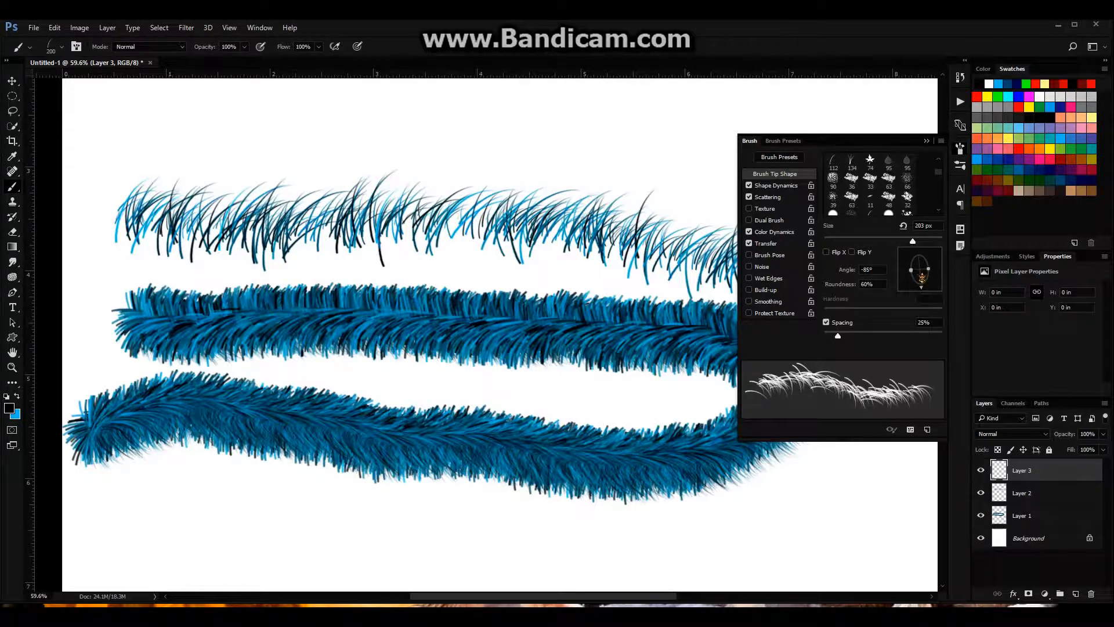
{"action": "left_click", "coordinate": [876, 270]}
{"action": "mouse_move", "coordinate": [698, 173]}
{"action": "left_mouse_down"}
{"action": "mouse_move", "coordinate": [573, 157]}
{"action": "mouse_move", "coordinate": [611, 99]}
{"action": "mouse_move", "coordinate": [607, 86]}
{"action": "mouse_move", "coordinate": [587, 560]}
{"action": "mouse_move", "coordinate": [597, 427]}
{"action": "mouse_move", "coordinate": [598, 90]}
{"action": "left_mouse_up"}
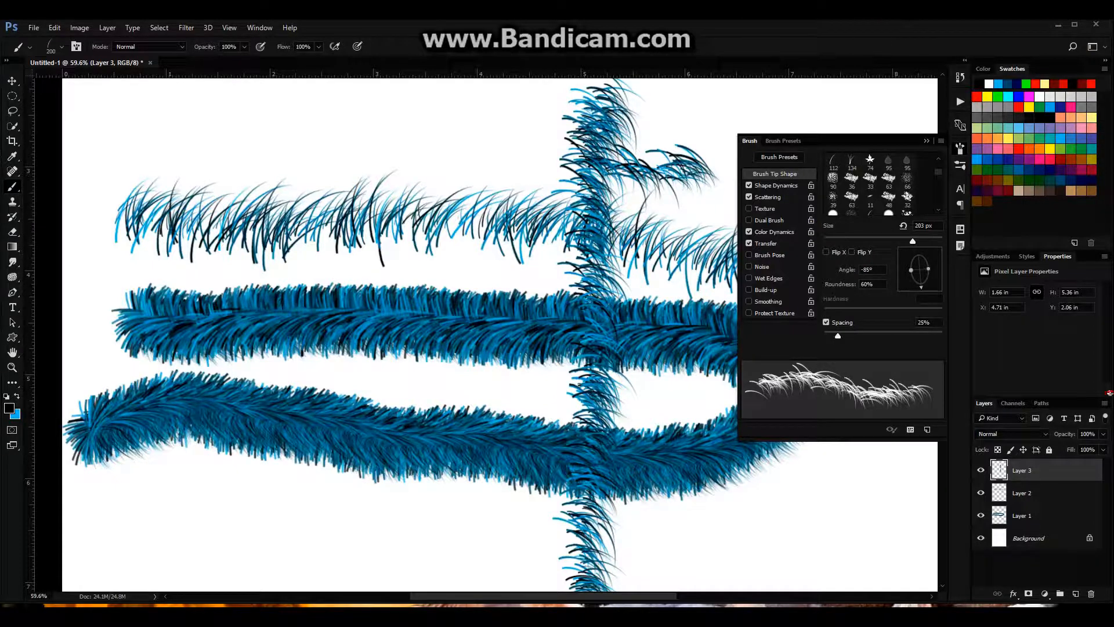
Set the brush tip's angle to 0° and its roundness to 100%
{"action": "left_click_drag", "start_coordinate": [876, 269], "coordinate": [836, 274]}
{"action": "type", "text": "0"}
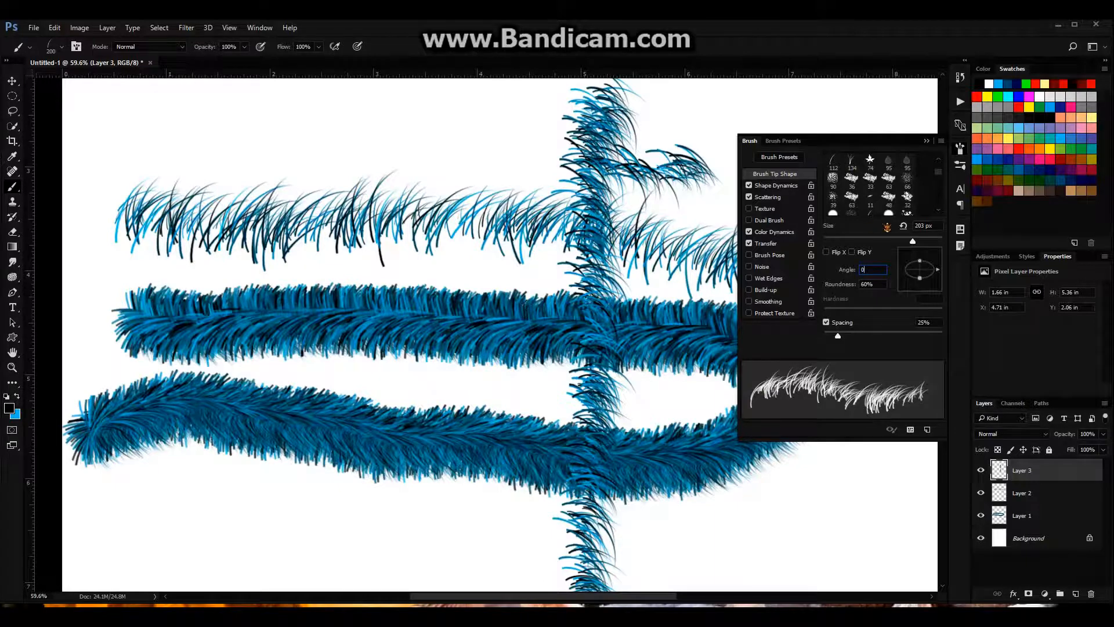
{"action": "key", "text": "Tab"}
{"action": "type", "text": "100"}
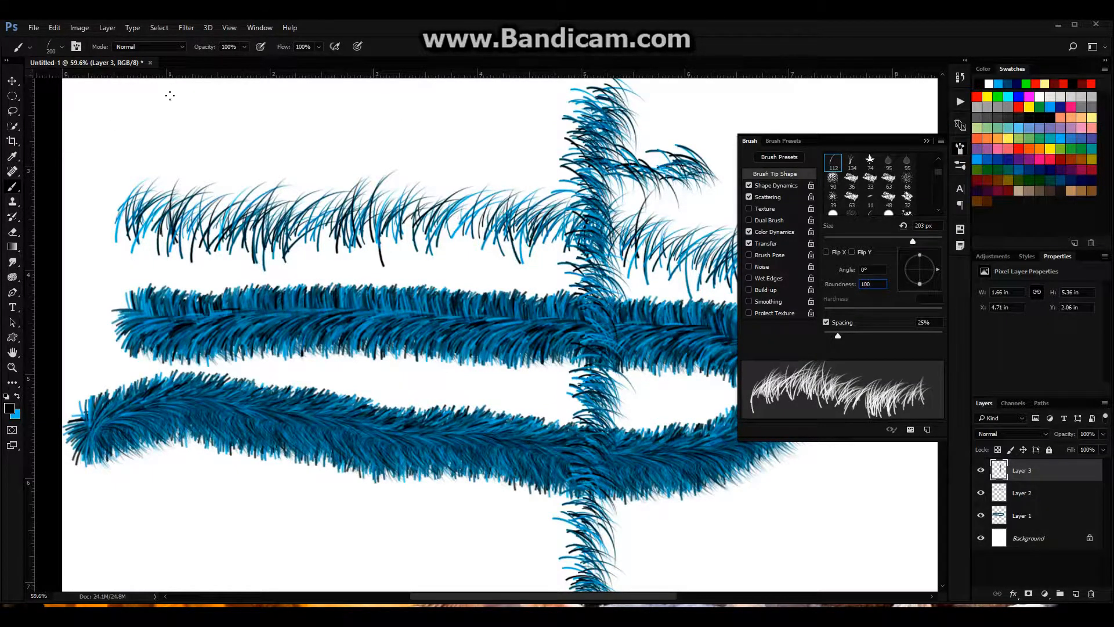
{"action": "left_click", "coordinate": [61, 47]}
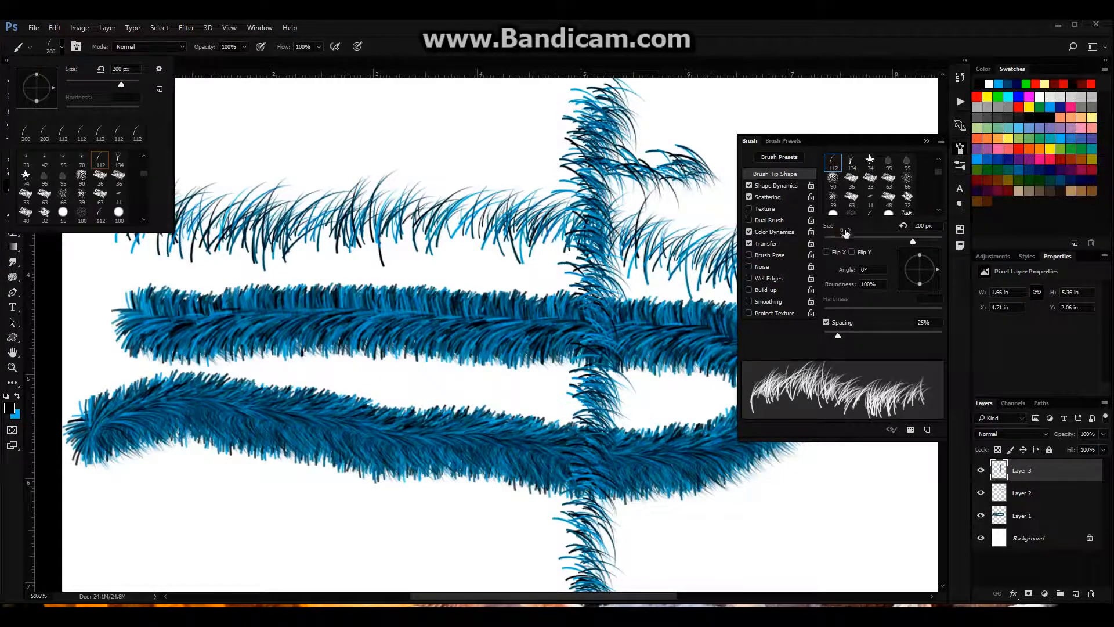
{"action": "left_click", "coordinate": [882, 253]}
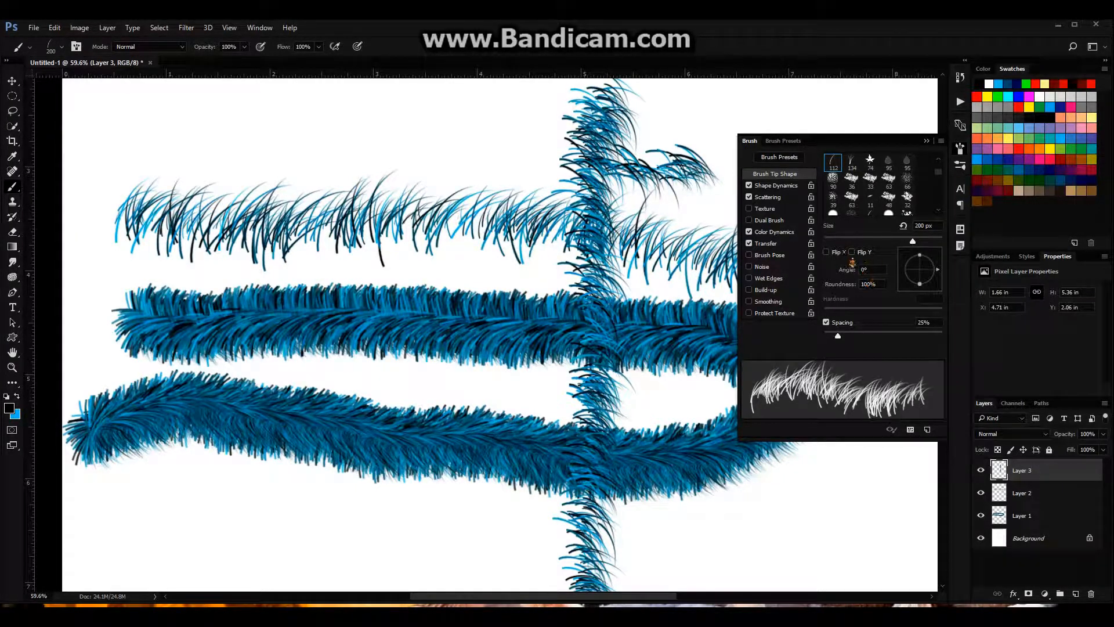
Set size jitter to 100% and angle jitter to 13% with Flip Y Jitter, and scattering to 0% on both axes, count 10, count jitter 100%
{"action": "left_click", "coordinate": [794, 187]}
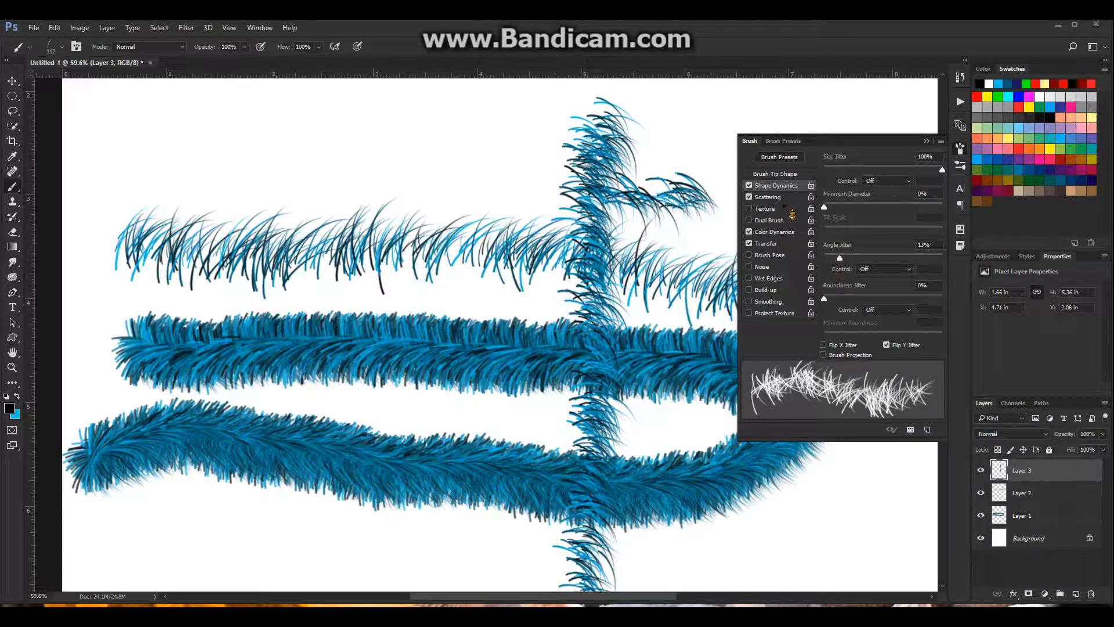
{"action": "left_click", "coordinate": [777, 197]}
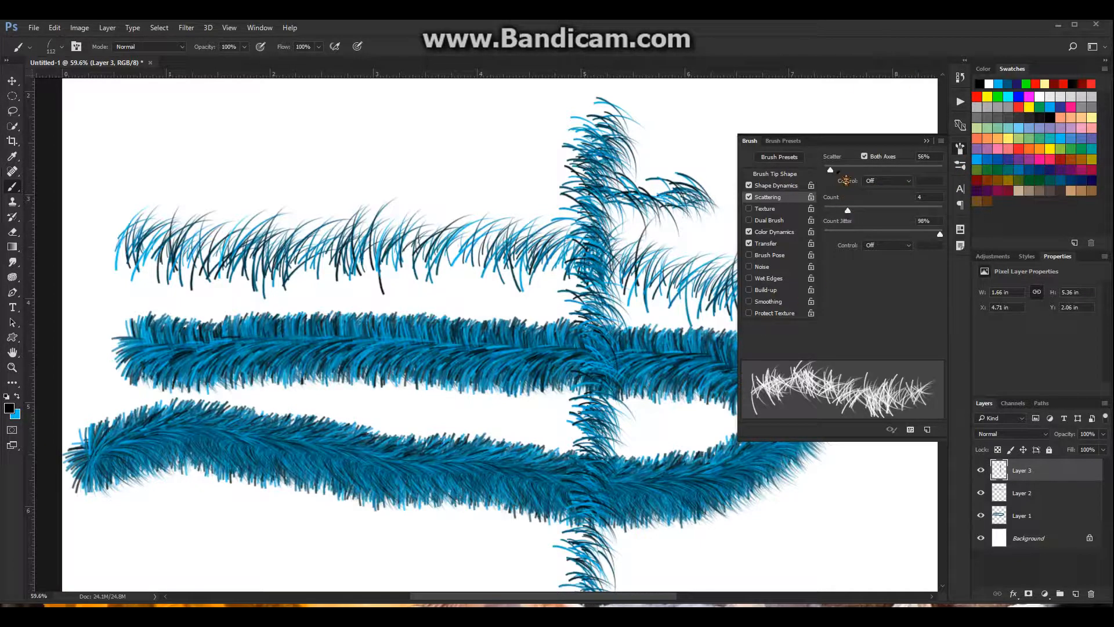
{"action": "mouse_move", "coordinate": [829, 169]}
{"action": "left_mouse_down"}
{"action": "mouse_move", "coordinate": [915, 180]}
{"action": "mouse_move", "coordinate": [834, 174]}
{"action": "left_mouse_up"}
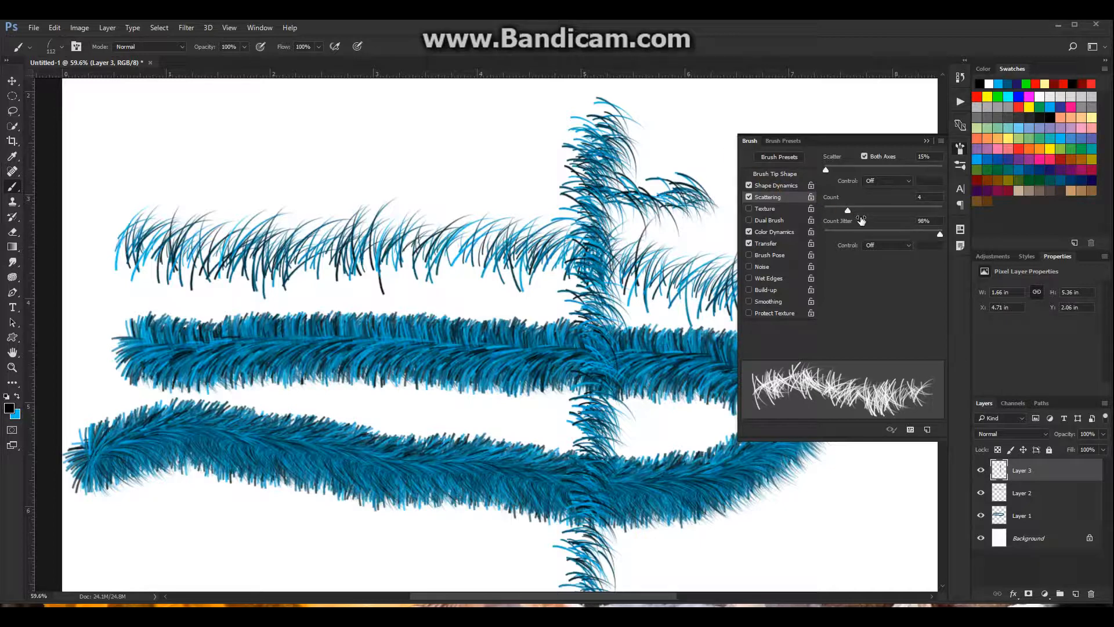
{"action": "left_click_drag", "start_coordinate": [856, 216], "coordinate": [885, 218]}
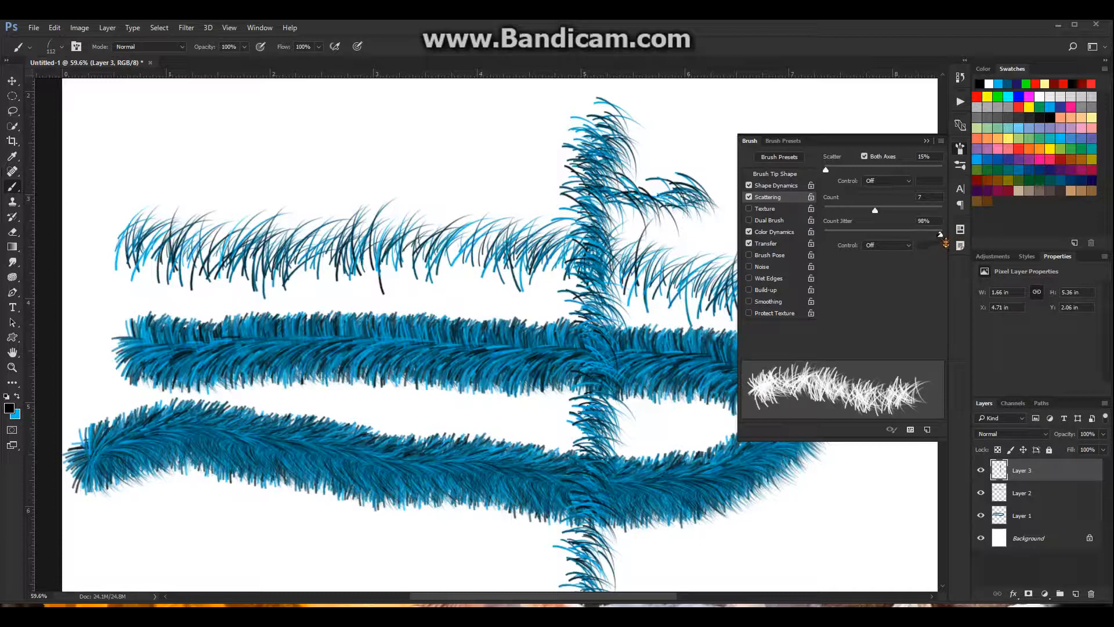
{"action": "mouse_move", "coordinate": [940, 234]}
{"action": "left_mouse_down"}
{"action": "mouse_move", "coordinate": [859, 234]}
{"action": "mouse_move", "coordinate": [956, 239]}
{"action": "left_mouse_up"}
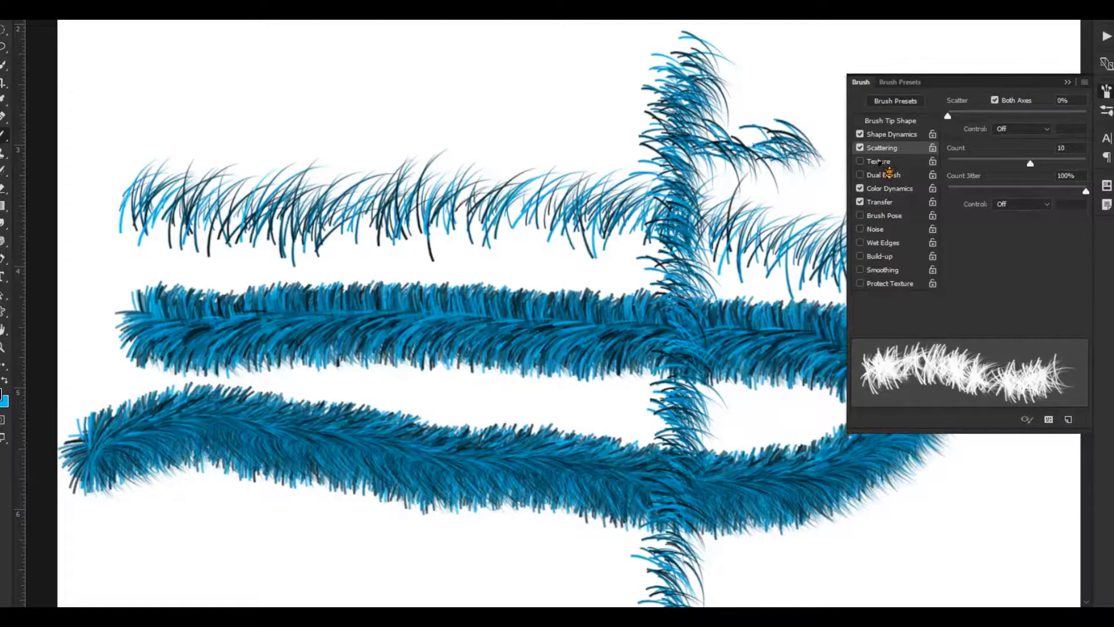
Turn on the brush texture, set the color dynamics hue jitter to 59%, and paint a test stroke above the thin fur strand
{"action": "left_click", "coordinate": [878, 162]}
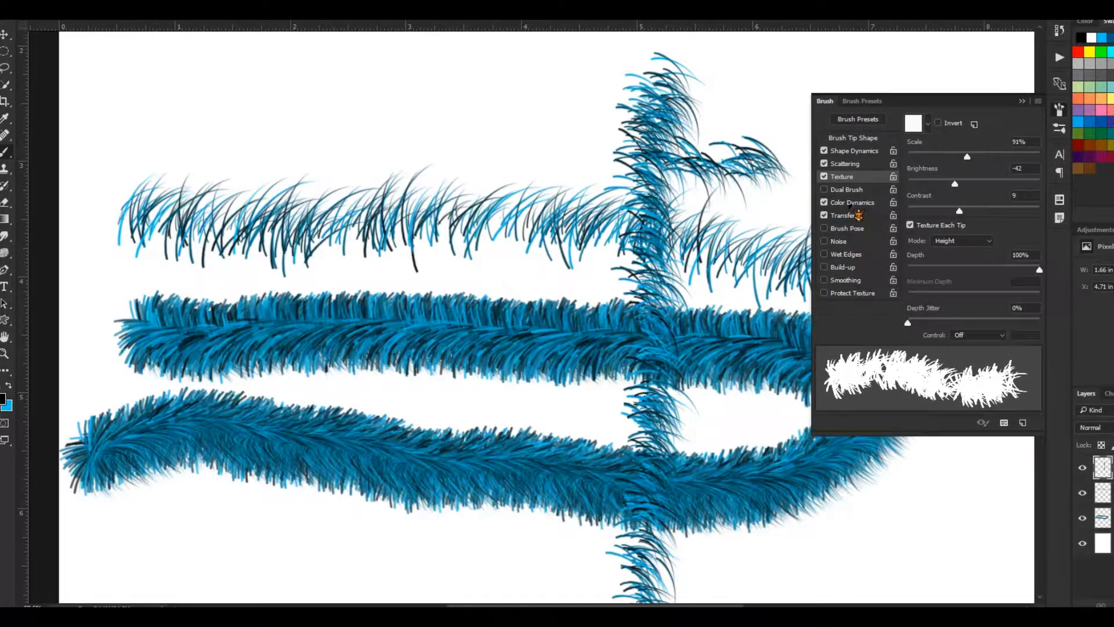
{"action": "left_click", "coordinate": [864, 202]}
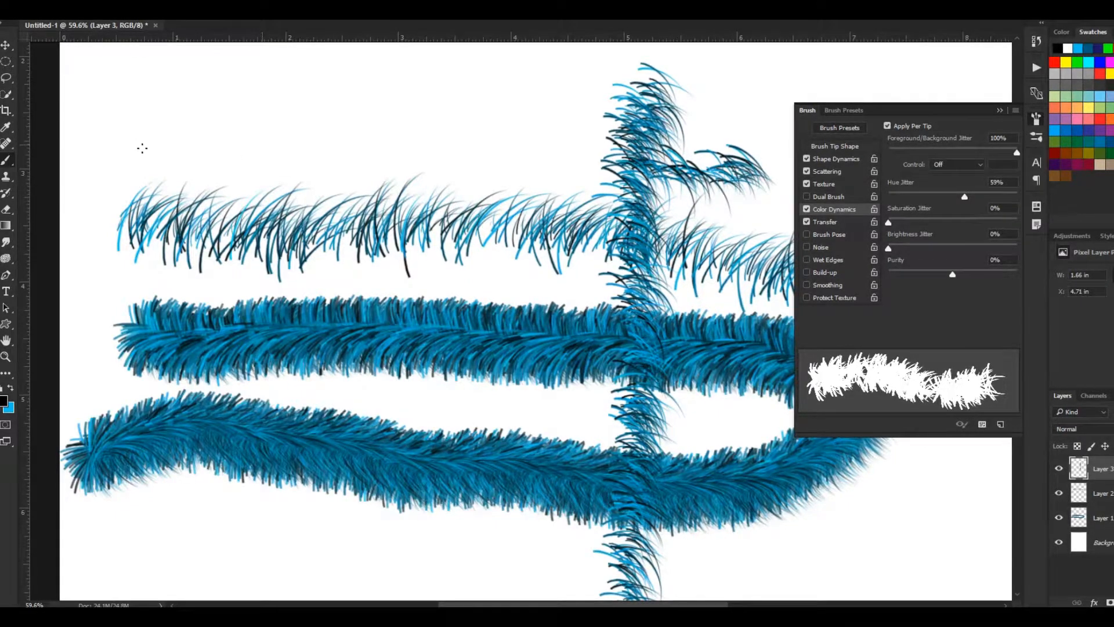
{"action": "mouse_move", "coordinate": [116, 152]}
{"action": "left_mouse_down"}
{"action": "mouse_move", "coordinate": [223, 158]}
{"action": "mouse_move", "coordinate": [455, 113]}
{"action": "mouse_move", "coordinate": [512, 137]}
{"action": "left_mouse_up"}
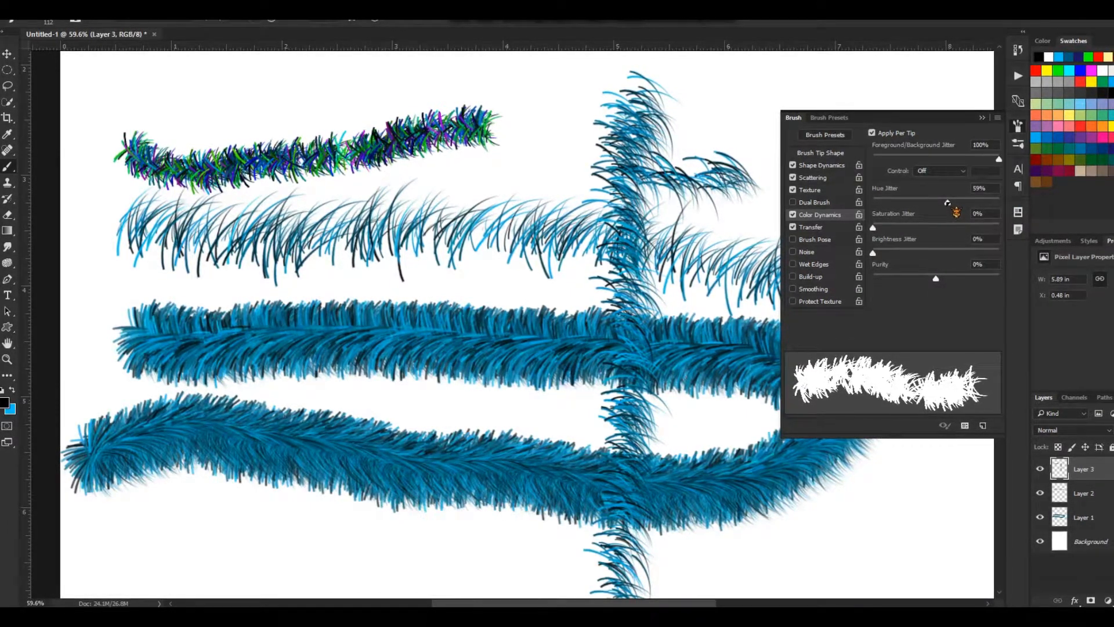
Set hue jitter to 0%, saturation jitter to 44% and brightness jitter to 66%, painting a test stroke after each of the last two changes
{"action": "left_click_drag", "start_coordinate": [947, 202], "coordinate": [875, 188]}
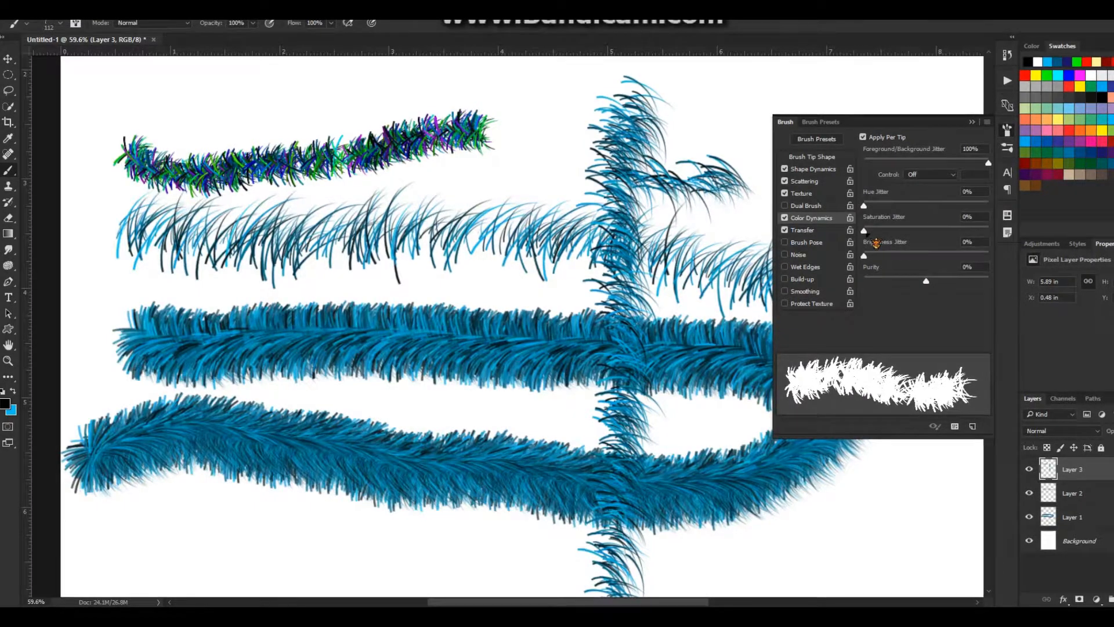
{"action": "left_click_drag", "start_coordinate": [876, 242], "coordinate": [929, 243]}
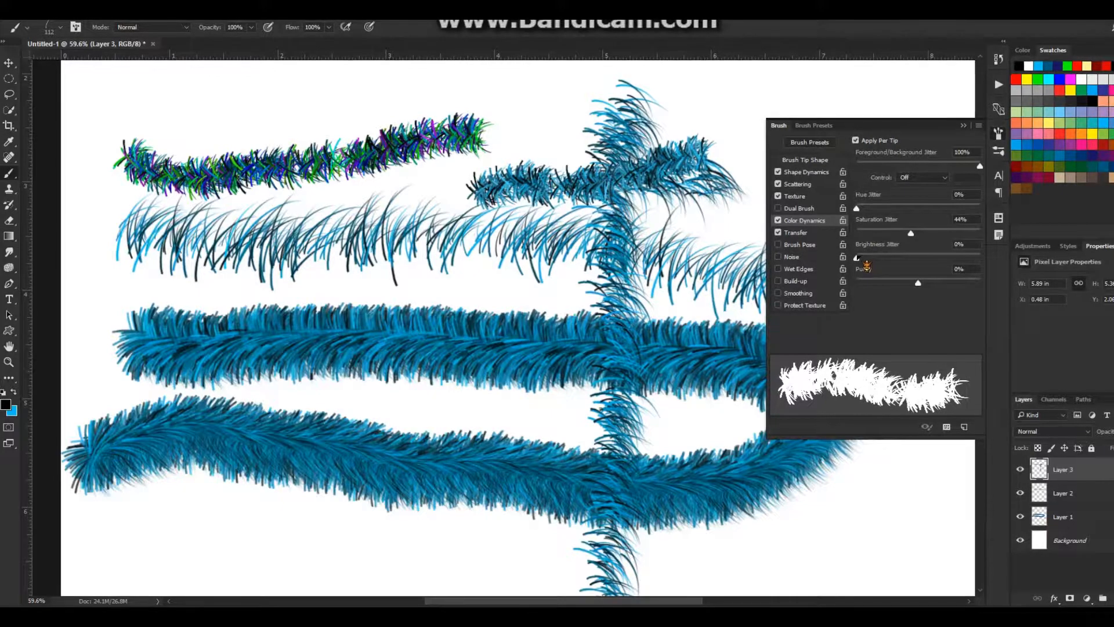
{"action": "left_click_drag", "start_coordinate": [857, 257], "coordinate": [935, 257]}
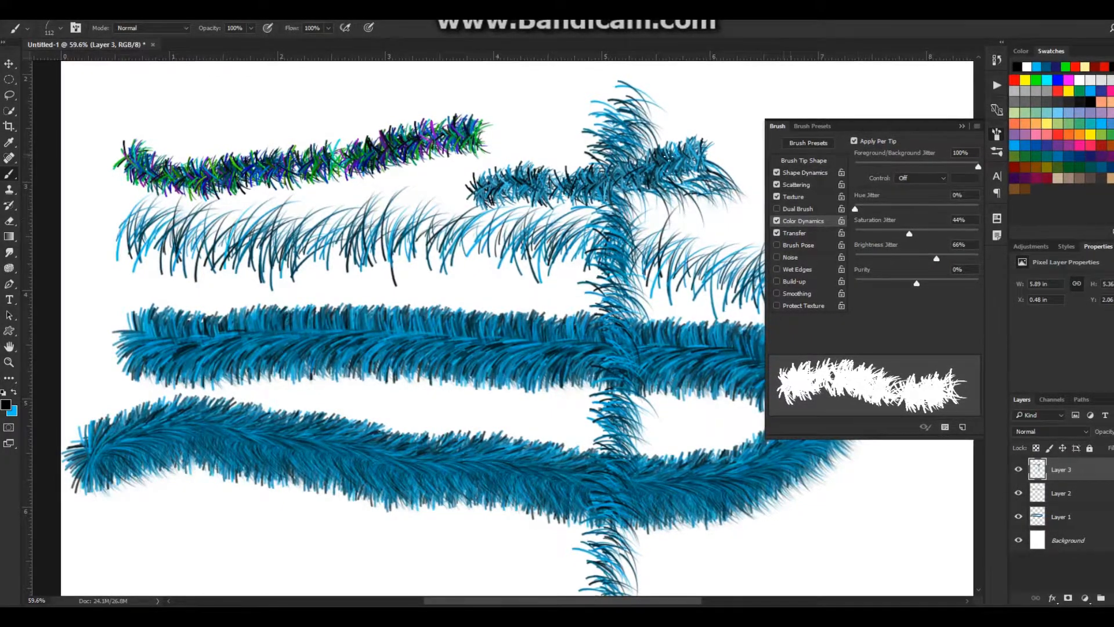
{"action": "left_click_drag", "start_coordinate": [719, 116], "coordinate": [623, 104]}
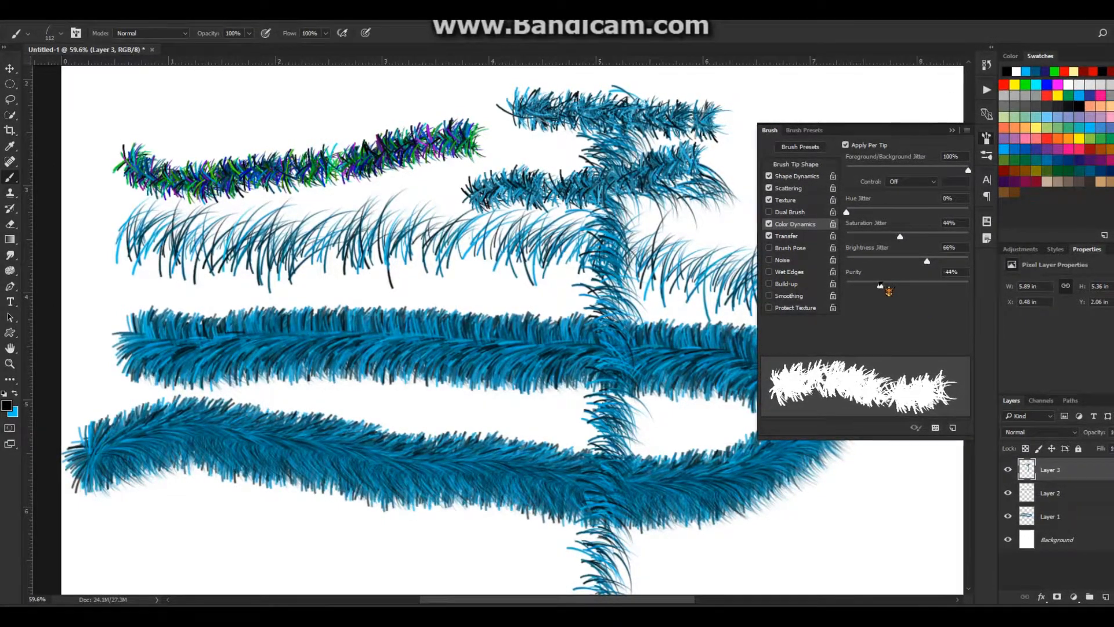
Paint test strokes with purity at -47% and +63%, and set hue jitter to 3% and saturation jitter, brightness jitter and purity to 0%
{"action": "left_click_drag", "start_coordinate": [889, 290], "coordinate": [886, 290]}
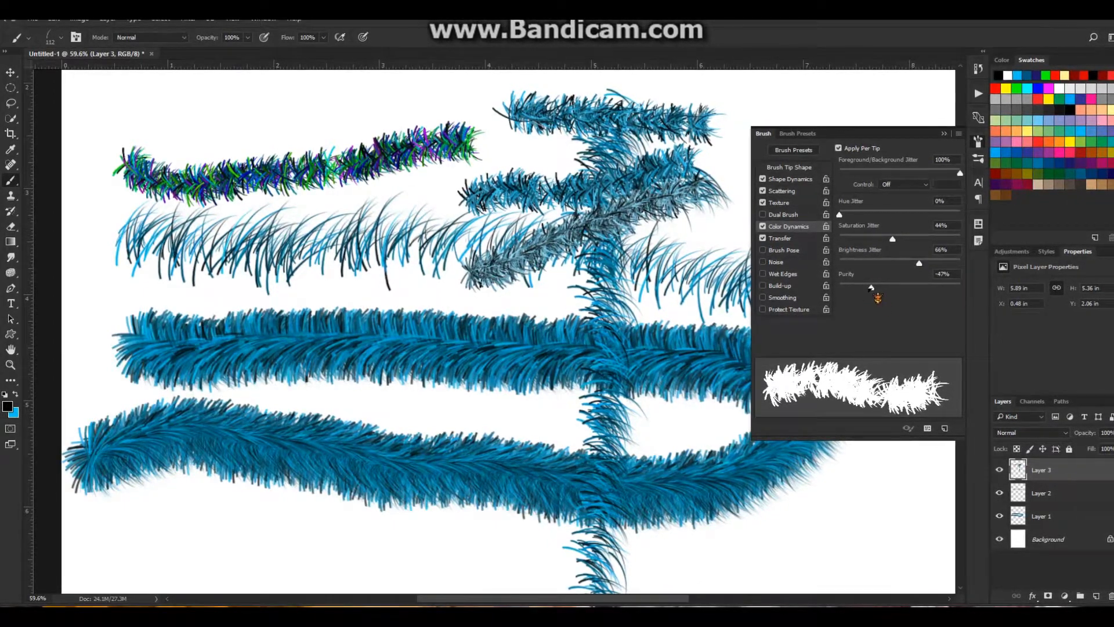
{"action": "left_click_drag", "start_coordinate": [933, 298], "coordinate": [946, 301]}
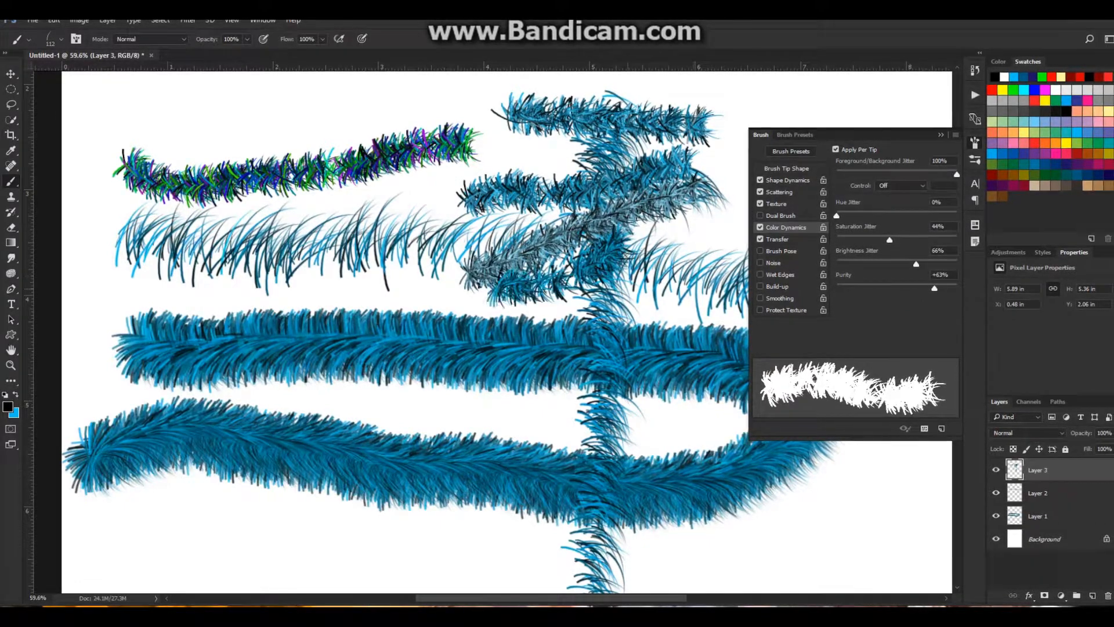
{"action": "left_click_drag", "start_coordinate": [506, 284], "coordinate": [446, 283]}
{"action": "left_click_drag", "start_coordinate": [339, 264], "coordinate": [320, 289]}
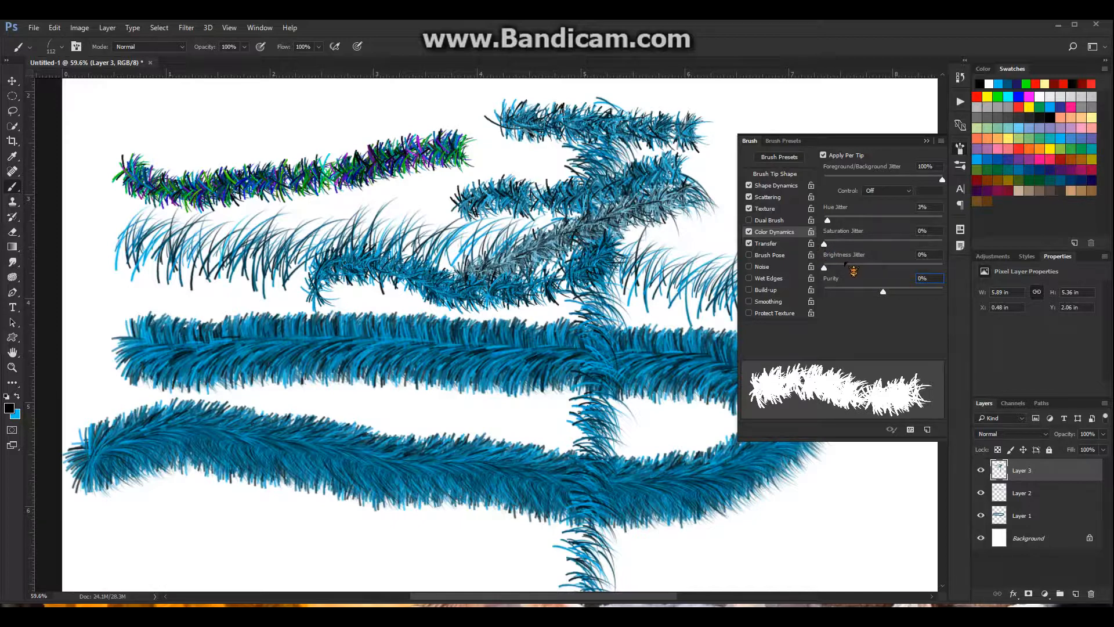
Set the brush's transfer opacity jitter to 69% and paint two test strokes over the upper fur strands
{"action": "left_click", "coordinate": [783, 244]}
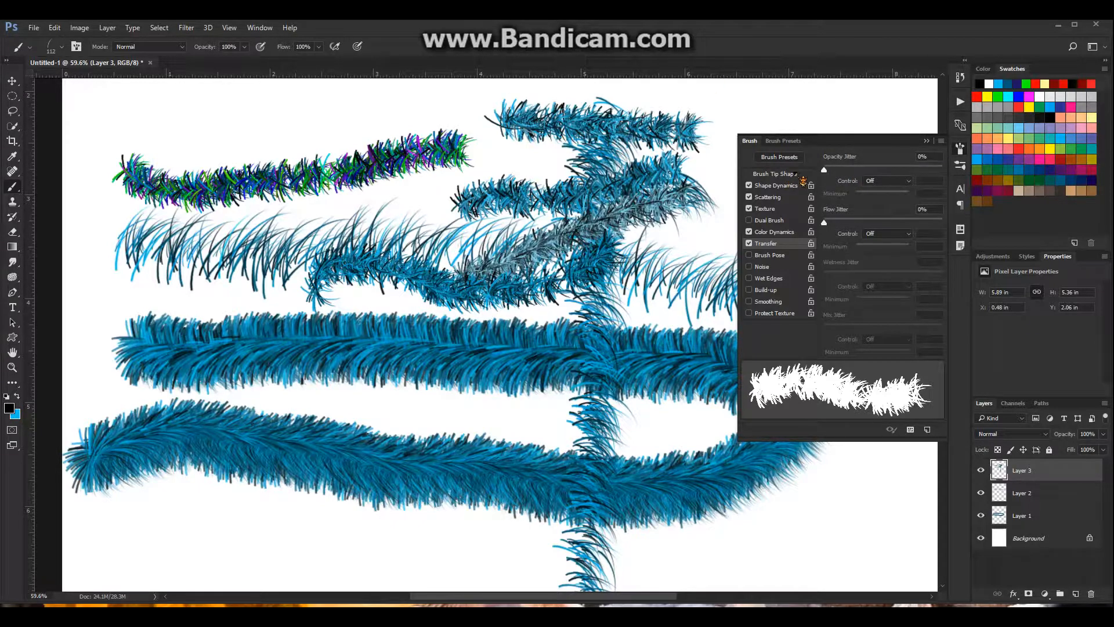
{"action": "left_click_drag", "start_coordinate": [825, 170], "coordinate": [905, 169]}
{"action": "left_click_drag", "start_coordinate": [732, 185], "coordinate": [287, 219]}
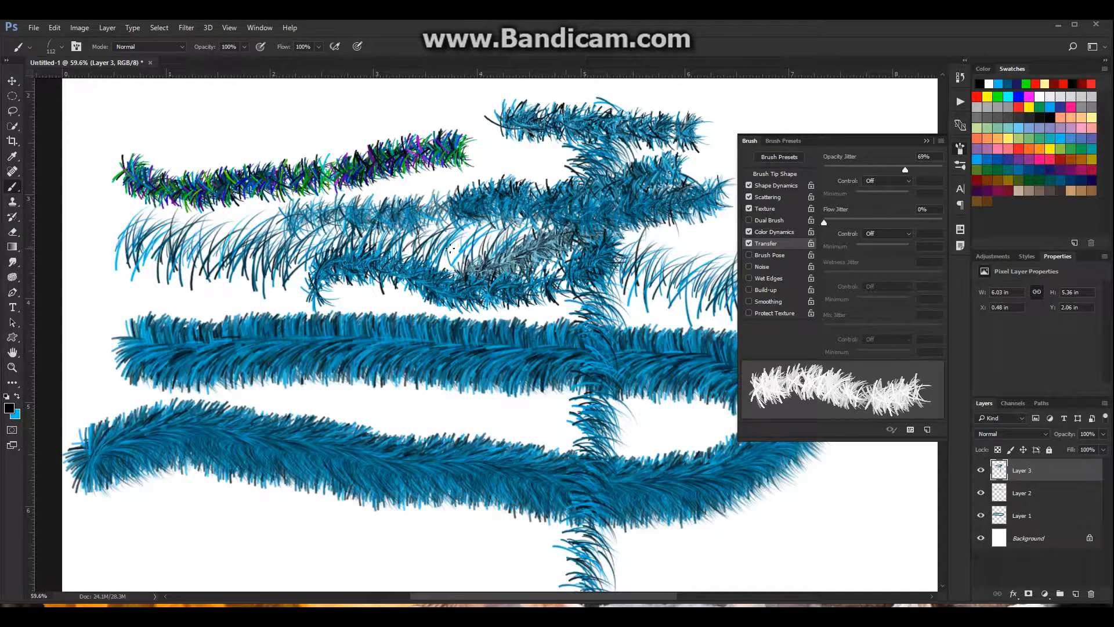
{"action": "left_click_drag", "start_coordinate": [458, 255], "coordinate": [340, 247]}
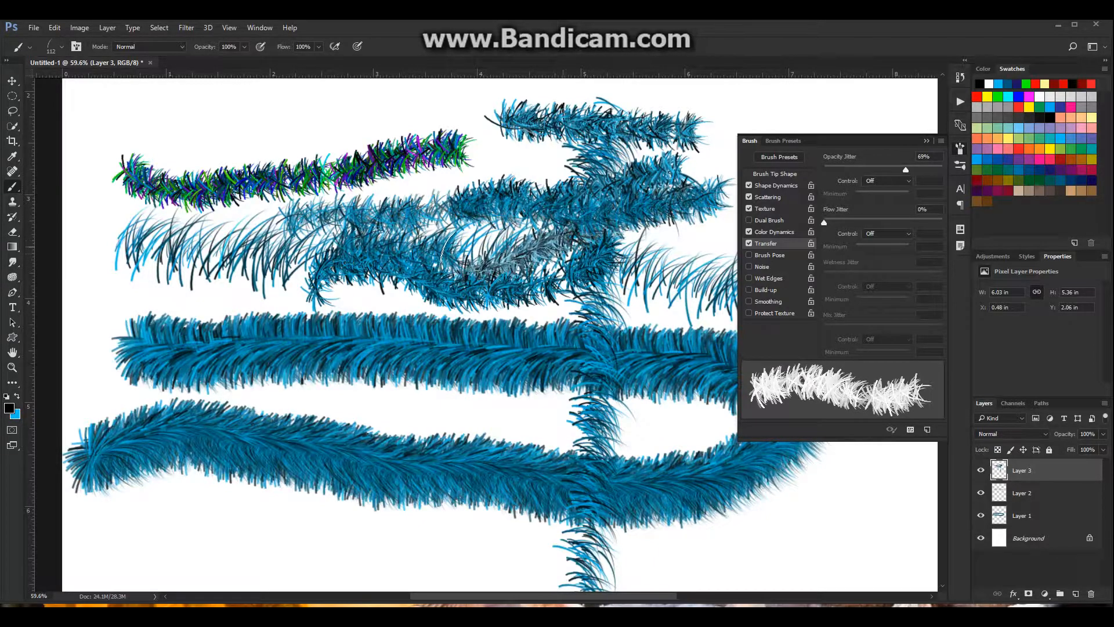
Set the opacity jitter to 0% and paint a close-up test stroke along the underside of the curled fur strand
{"action": "scroll", "coordinate": [367, 271], "scroll_direction": "up", "scroll_amount": 14}
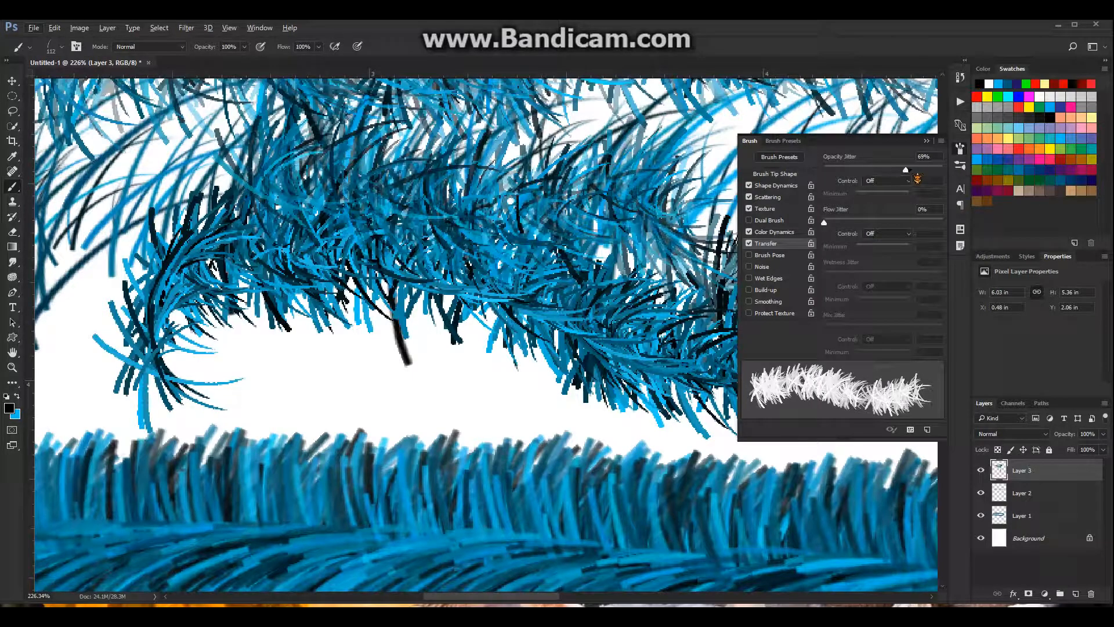
{"action": "left_click_drag", "start_coordinate": [905, 170], "coordinate": [820, 180]}
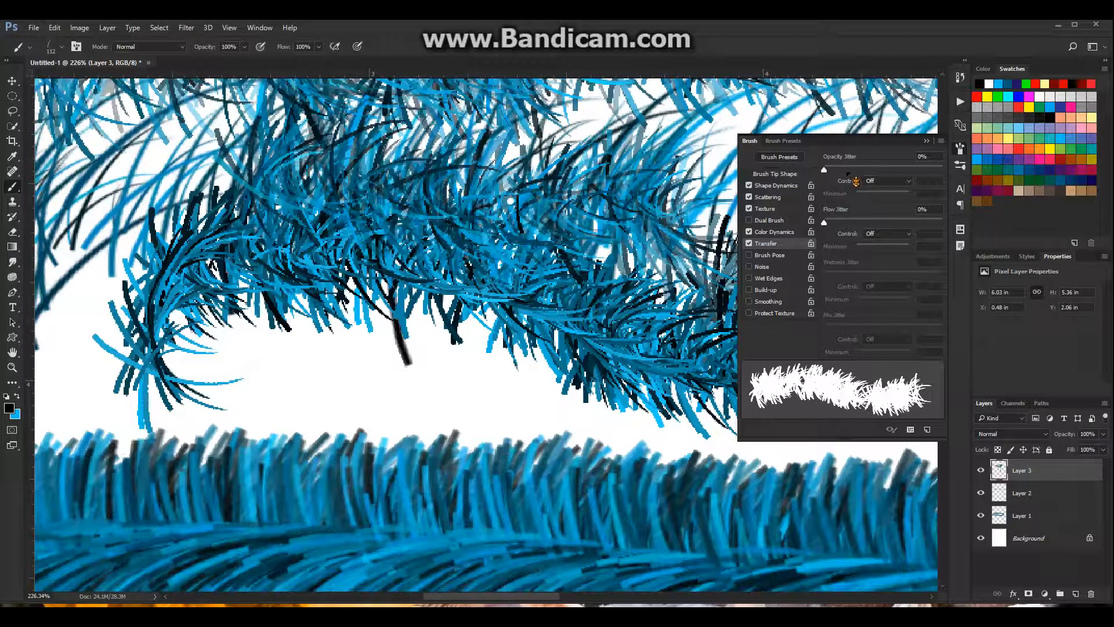
{"action": "mouse_move", "coordinate": [535, 398]}
{"action": "left_mouse_down"}
{"action": "mouse_move", "coordinate": [447, 397]}
{"action": "mouse_move", "coordinate": [400, 349]}
{"action": "mouse_move", "coordinate": [249, 360]}
{"action": "left_mouse_up"}
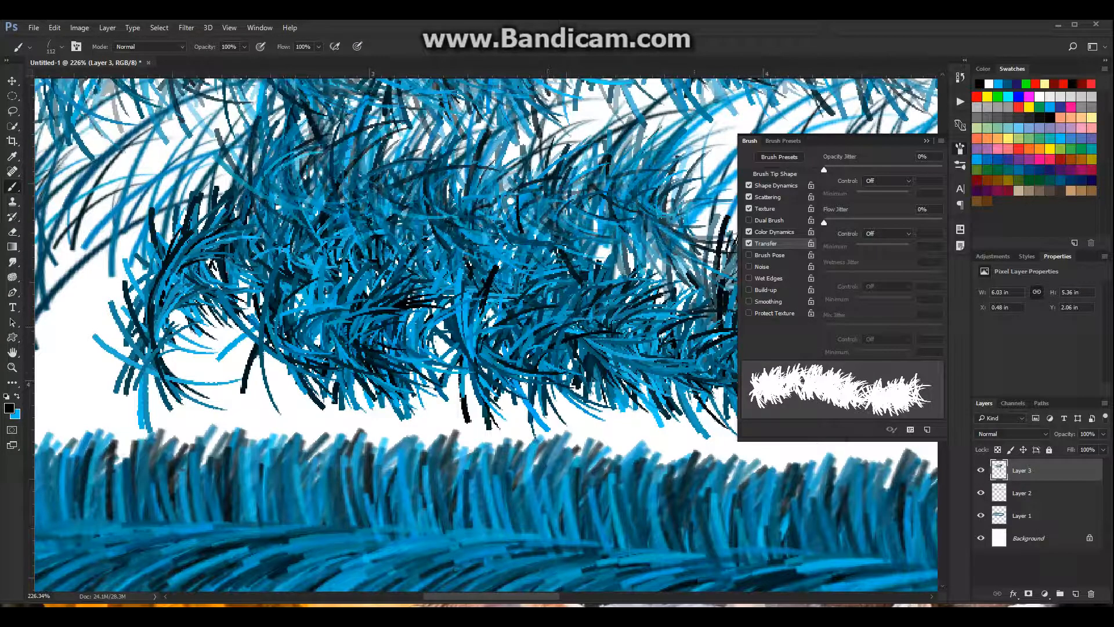
Turn on brush smoothing and paint a short test stroke between the two thick fur bands
{"action": "scroll", "coordinate": [551, 310], "scroll_direction": "down", "scroll_amount": 5}
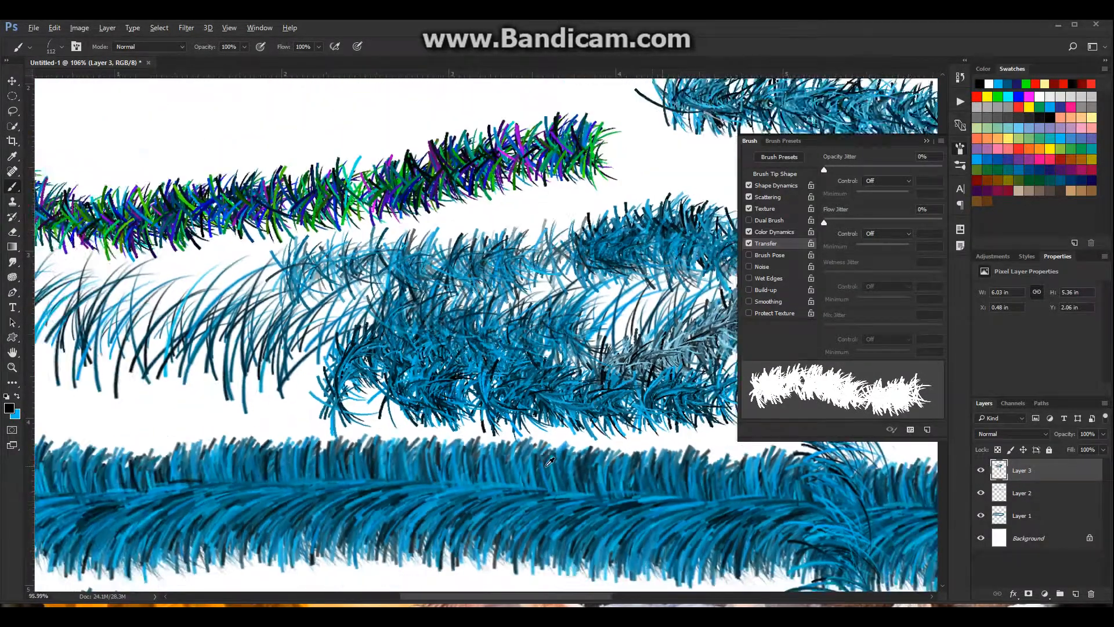
{"action": "scroll", "coordinate": [550, 461], "scroll_direction": "down", "scroll_amount": 2}
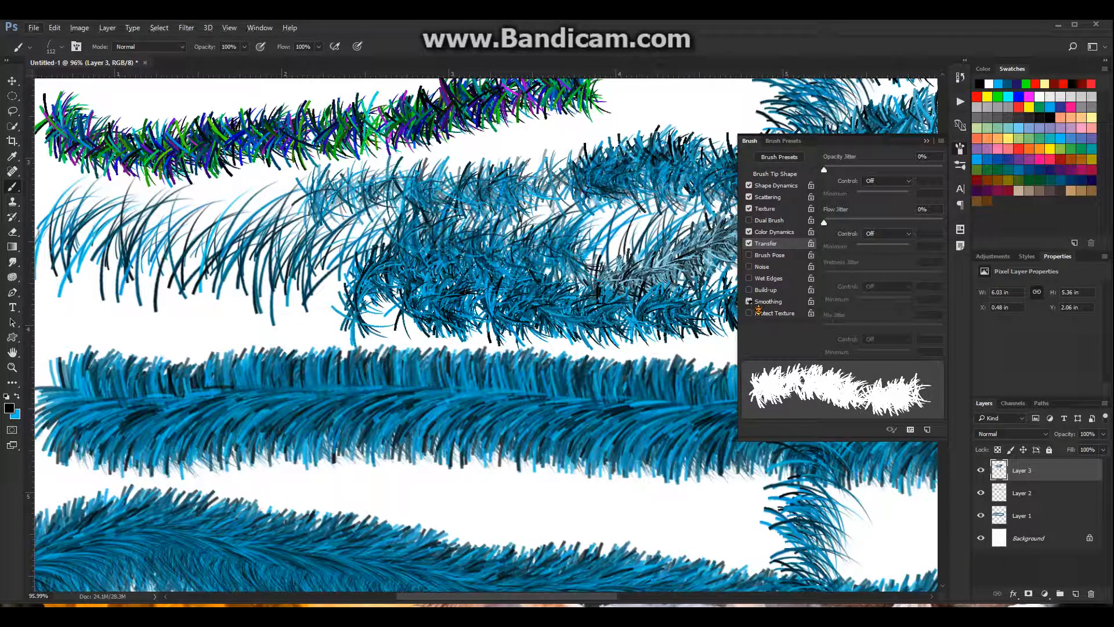
{"action": "scroll", "coordinate": [632, 327], "scroll_direction": "down", "scroll_amount": 3}
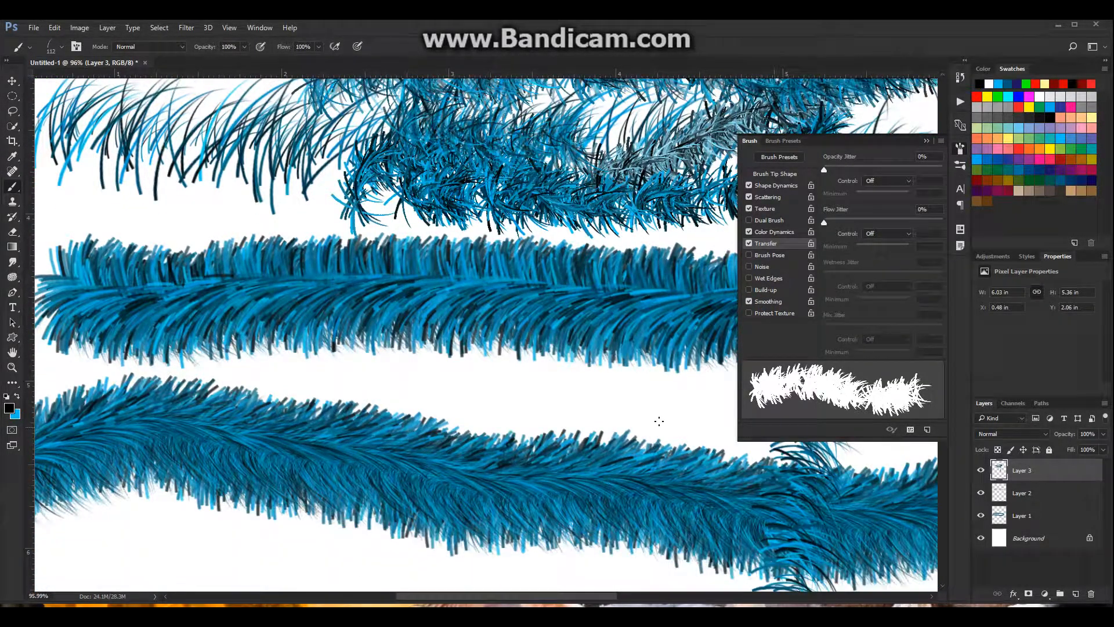
{"action": "left_click_drag", "start_coordinate": [659, 408], "coordinate": [452, 385]}
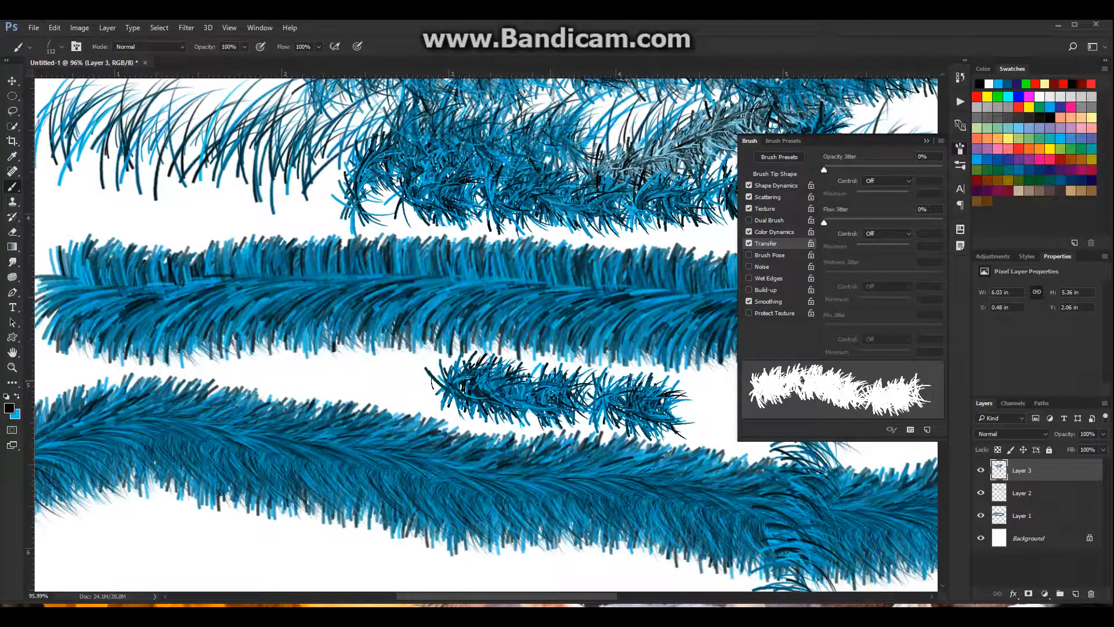
{"action": "scroll", "coordinate": [462, 539], "scroll_direction": "up", "scroll_amount": 5}
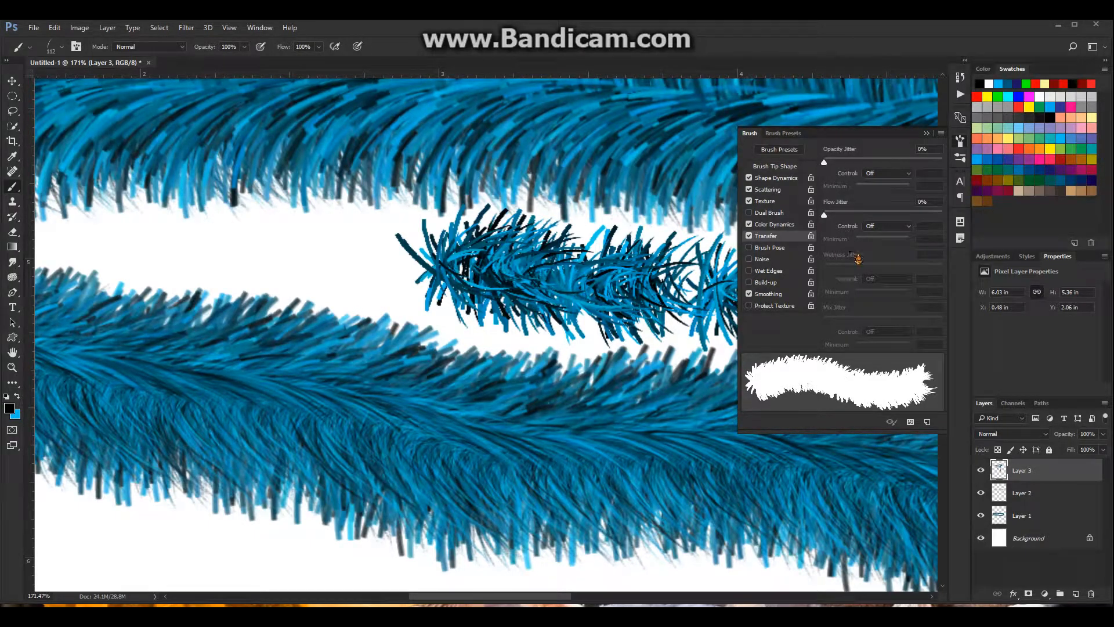
Set the brush's transfer opacity jitter to 23% and change the texture mode to Linear Burn
{"action": "left_click", "coordinate": [923, 149]}
{"action": "type", "text": "23"}
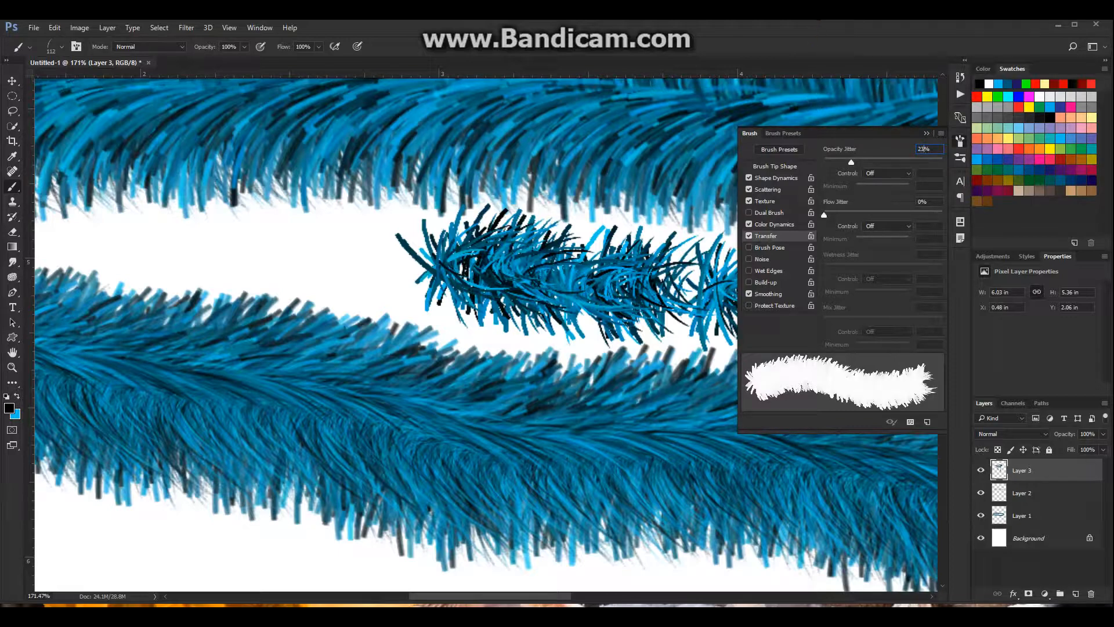
{"action": "left_click", "coordinate": [766, 202]}
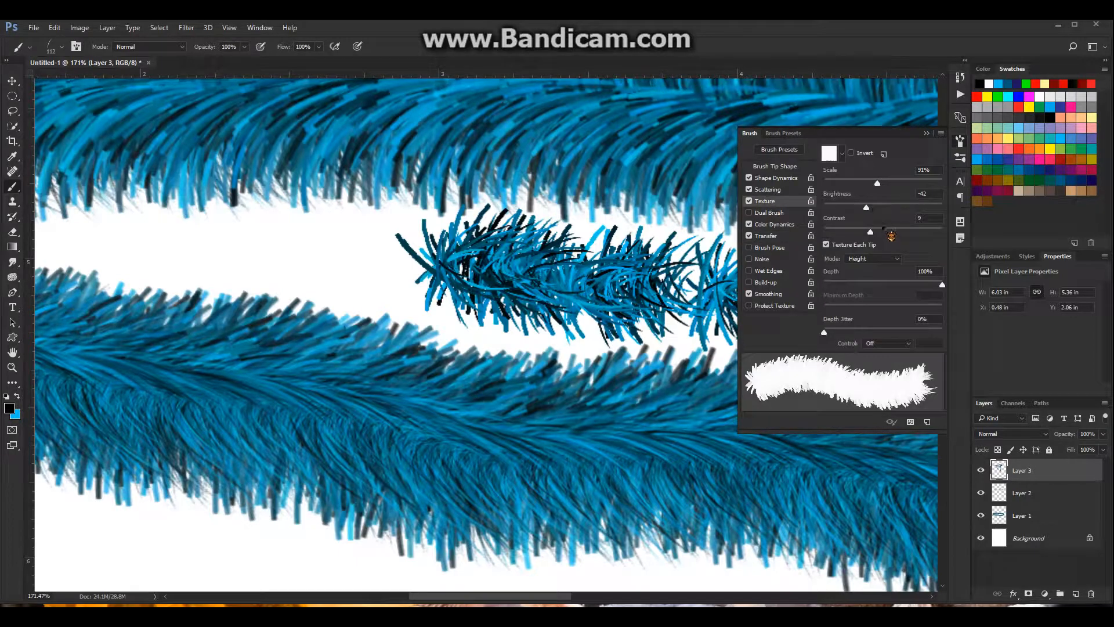
{"action": "left_click", "coordinate": [895, 260]}
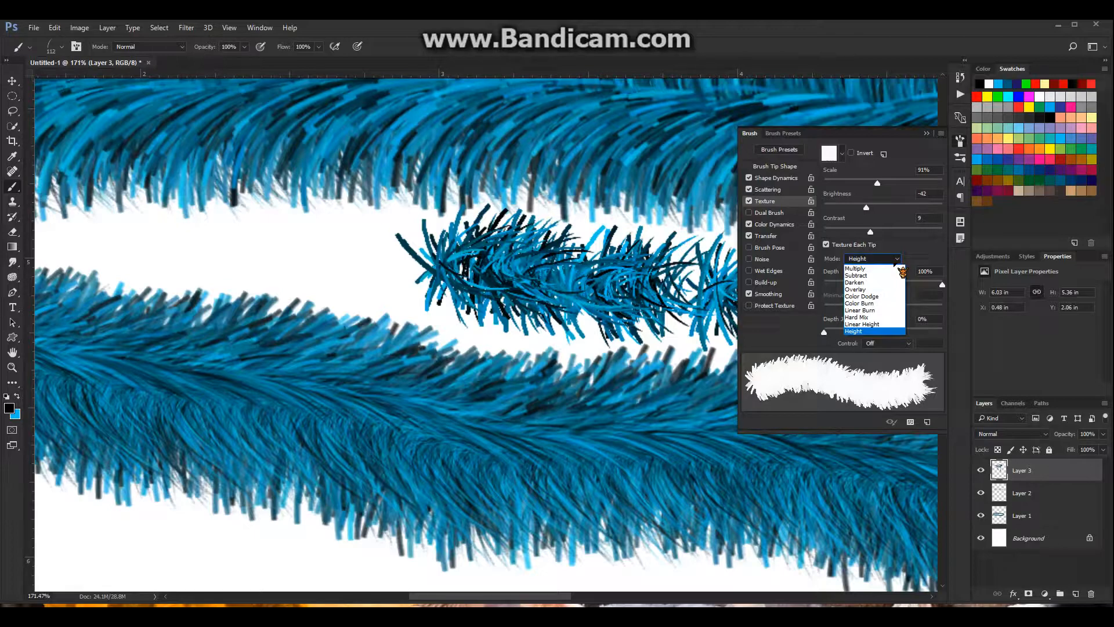
{"action": "left_click", "coordinate": [861, 310]}
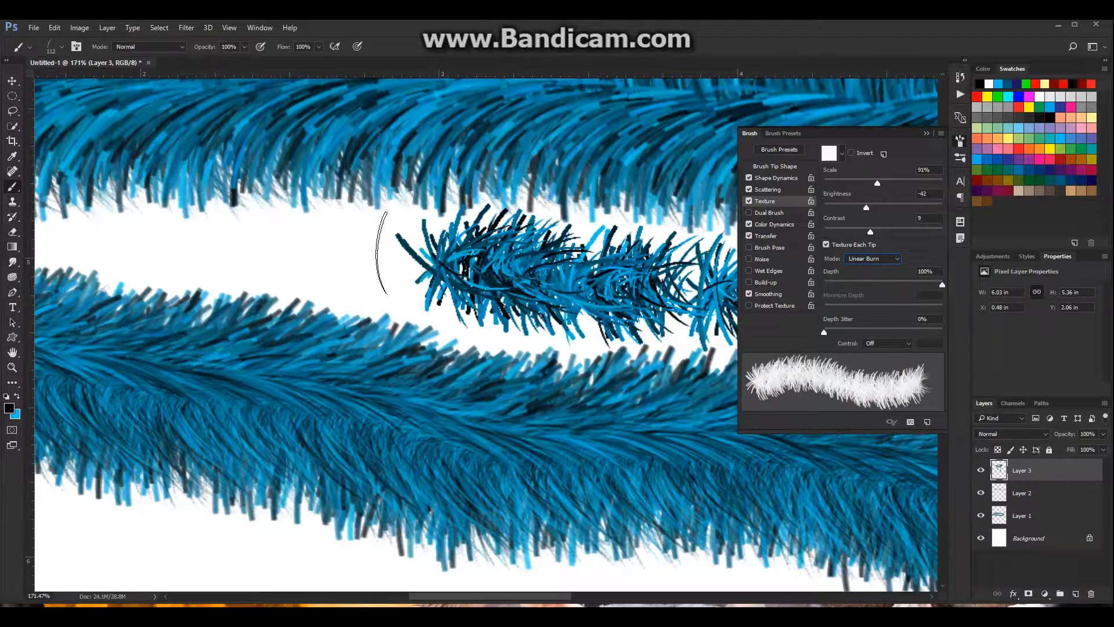
Paint a test stroke between the two thick fur bands, leading away from the short dark fur stroke
{"action": "left_click_drag", "start_coordinate": [441, 261], "coordinate": [133, 230]}
{"action": "scroll", "coordinate": [131, 213], "scroll_direction": "up", "scroll_amount": 2}
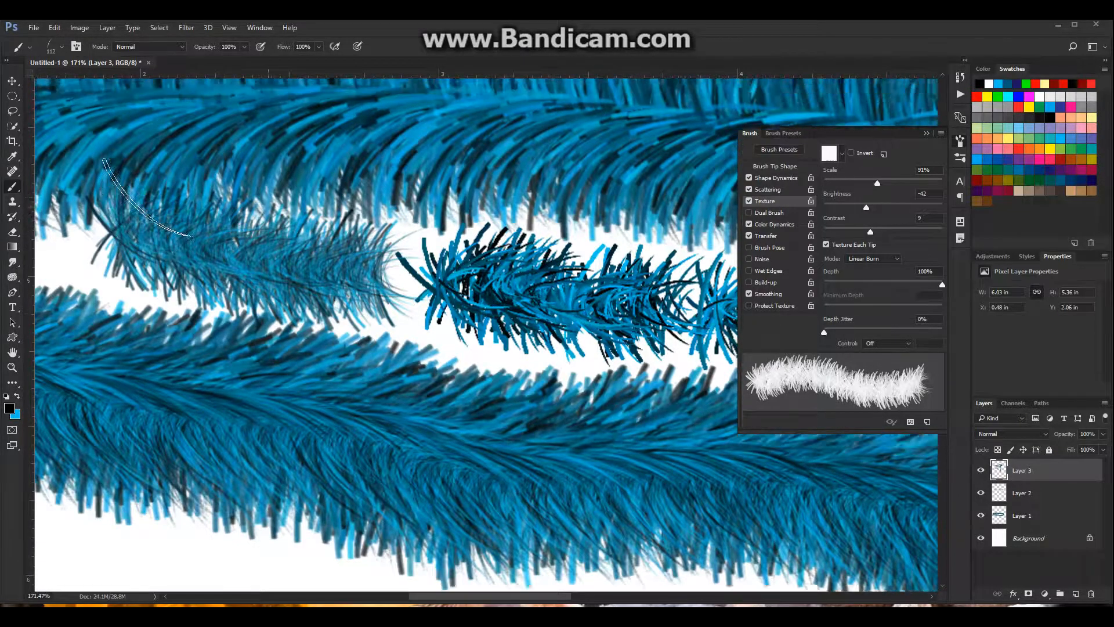
{"action": "scroll", "coordinate": [232, 319], "scroll_direction": "up", "scroll_amount": 1}
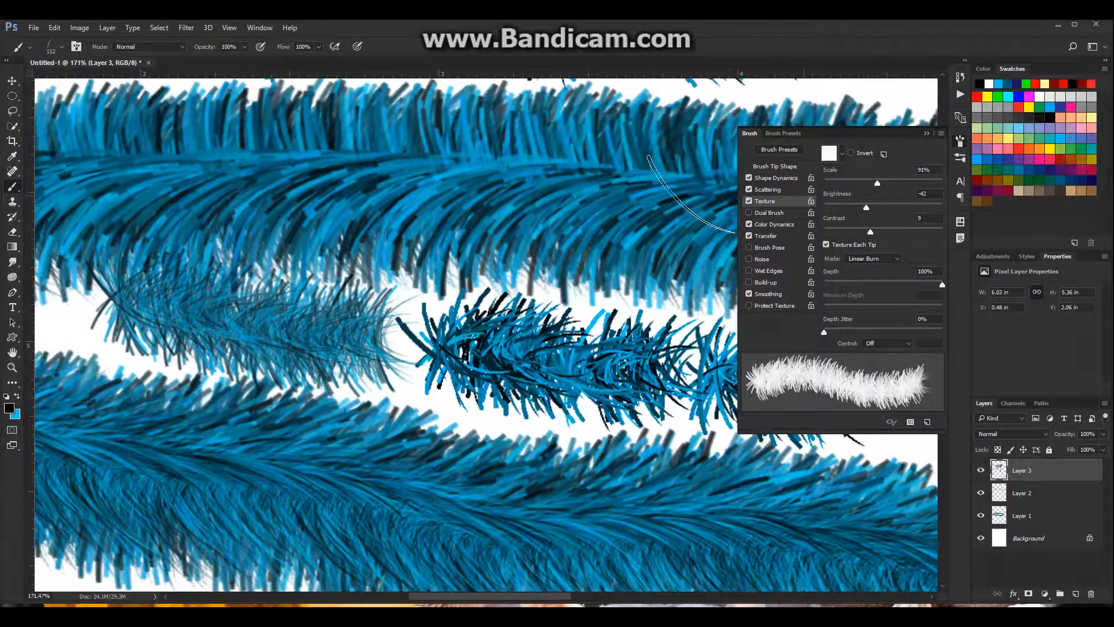
Set the brush tip spacing to 2% and paint a test stroke along the underside of the lower fur band
{"action": "left_click", "coordinate": [777, 167]}
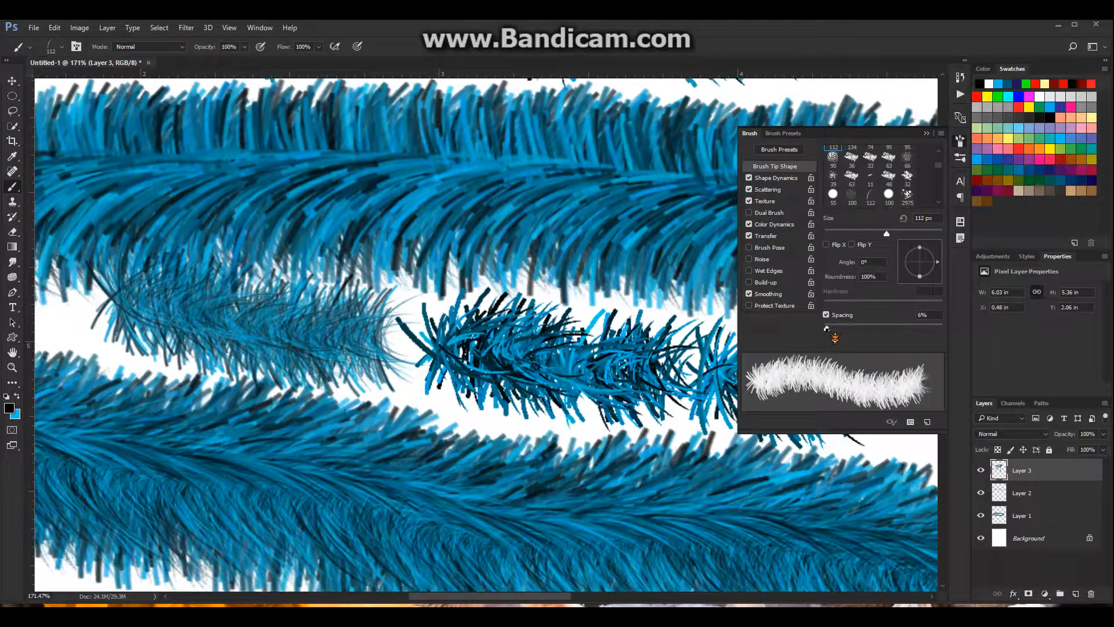
{"action": "left_click", "coordinate": [926, 316]}
{"action": "type", "text": "2"}
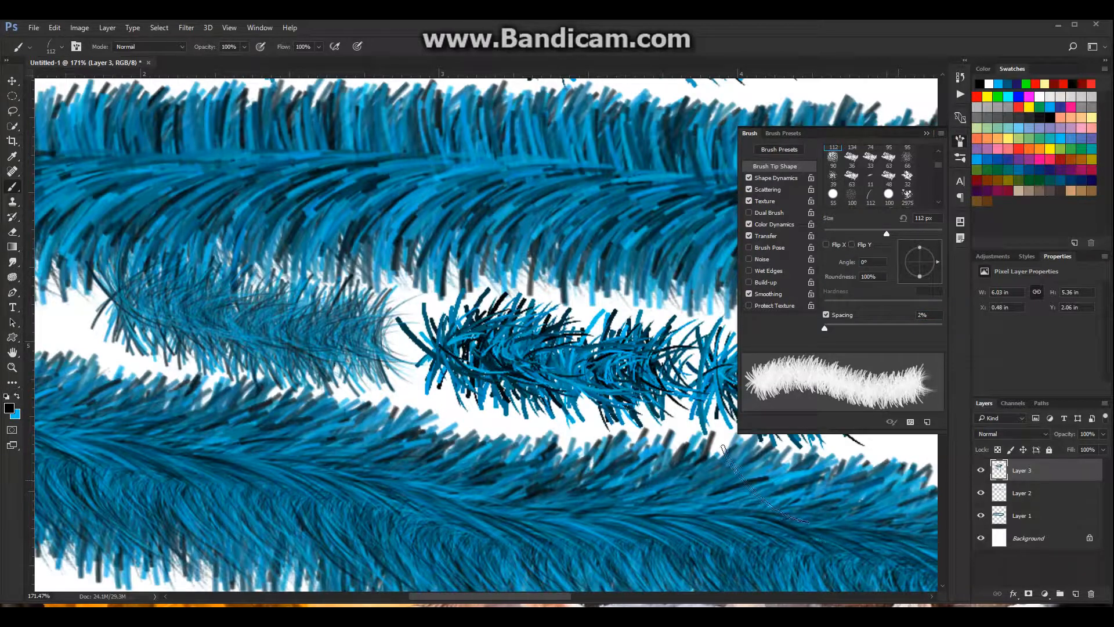
{"action": "scroll", "coordinate": [753, 468], "scroll_direction": "down", "scroll_amount": 3}
{"action": "scroll", "coordinate": [467, 565], "scroll_direction": "down", "scroll_amount": 4}
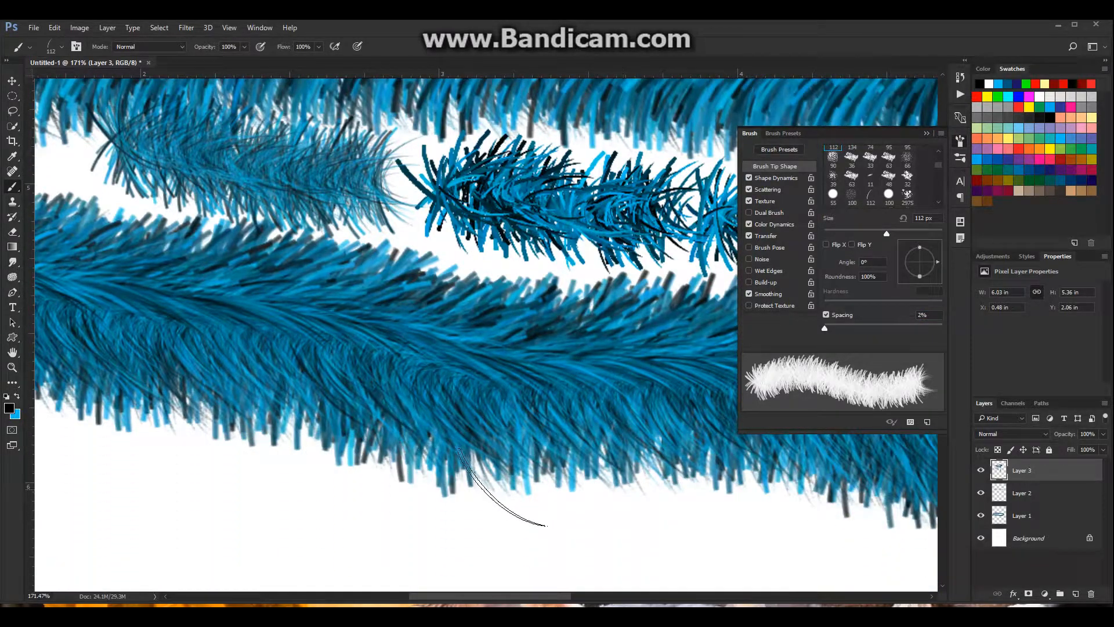
{"action": "mouse_move", "coordinate": [571, 509]}
{"action": "left_mouse_down"}
{"action": "mouse_move", "coordinate": [494, 497]}
{"action": "mouse_move", "coordinate": [314, 468]}
{"action": "mouse_move", "coordinate": [252, 441]}
{"action": "left_mouse_up"}
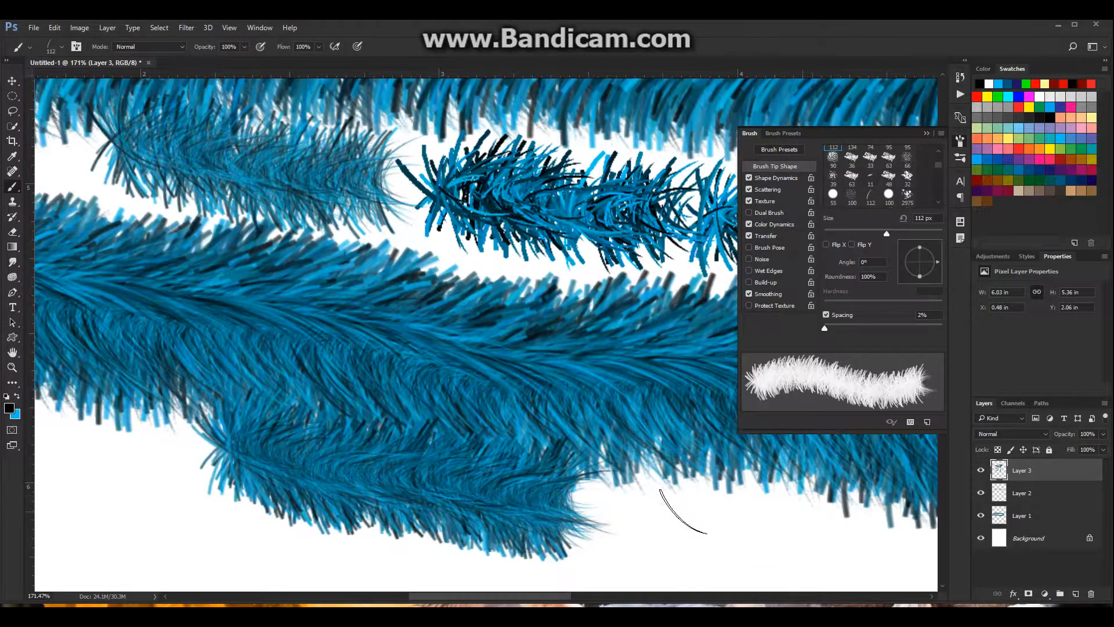
Paint a dense fur patch extending down from the lower fur band and tapering to a point
{"action": "scroll", "coordinate": [707, 490], "scroll_direction": "down", "scroll_amount": 3}
{"action": "scroll", "coordinate": [725, 423], "scroll_direction": "down", "scroll_amount": 5}
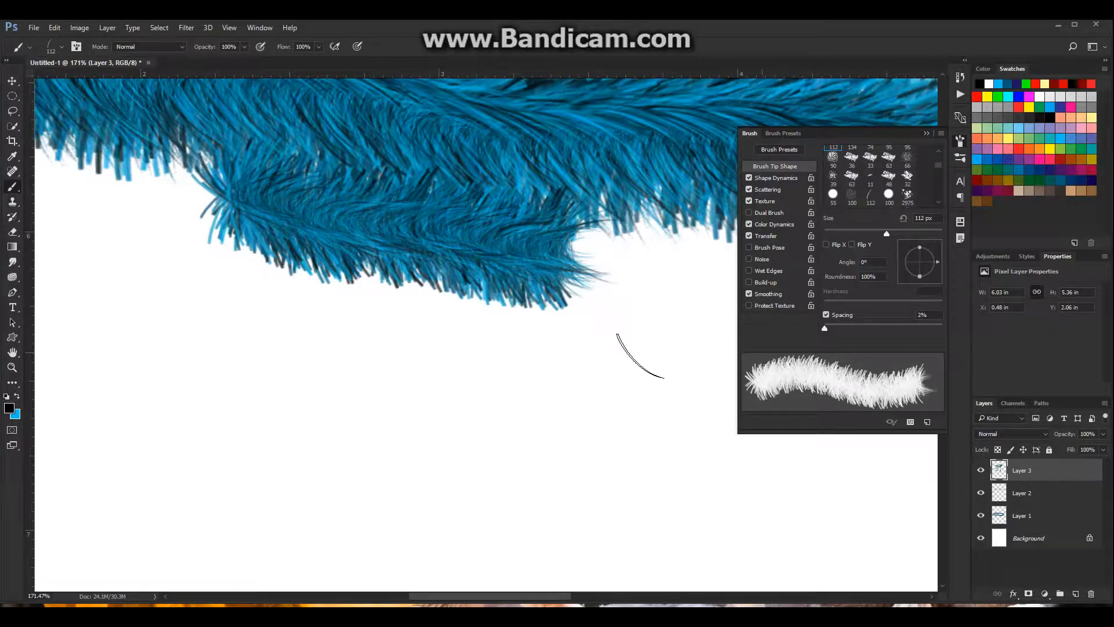
{"action": "mouse_move", "coordinate": [638, 354]}
{"action": "left_mouse_down"}
{"action": "mouse_move", "coordinate": [442, 564]}
{"action": "mouse_move", "coordinate": [497, 514]}
{"action": "mouse_move", "coordinate": [632, 316]}
{"action": "mouse_move", "coordinate": [553, 370]}
{"action": "mouse_move", "coordinate": [427, 586]}
{"action": "mouse_move", "coordinate": [412, 589]}
{"action": "mouse_move", "coordinate": [481, 435]}
{"action": "mouse_move", "coordinate": [521, 296]}
{"action": "mouse_move", "coordinate": [477, 382]}
{"action": "mouse_move", "coordinate": [457, 560]}
{"action": "mouse_move", "coordinate": [474, 262]}
{"action": "mouse_move", "coordinate": [455, 441]}
{"action": "mouse_move", "coordinate": [458, 573]}
{"action": "mouse_move", "coordinate": [421, 348]}
{"action": "mouse_move", "coordinate": [419, 238]}
{"action": "mouse_move", "coordinate": [436, 450]}
{"action": "mouse_move", "coordinate": [429, 586]}
{"action": "mouse_move", "coordinate": [410, 458]}
{"action": "mouse_move", "coordinate": [419, 274]}
{"action": "mouse_move", "coordinate": [402, 212]}
{"action": "mouse_move", "coordinate": [430, 456]}
{"action": "mouse_move", "coordinate": [421, 572]}
{"action": "mouse_move", "coordinate": [393, 480]}
{"action": "mouse_move", "coordinate": [395, 254]}
{"action": "mouse_move", "coordinate": [388, 222]}
{"action": "mouse_move", "coordinate": [427, 552]}
{"action": "mouse_move", "coordinate": [370, 306]}
{"action": "mouse_move", "coordinate": [372, 199]}
{"action": "mouse_move", "coordinate": [353, 174]}
{"action": "left_mouse_up"}
{"action": "scroll", "coordinate": [531, 425], "scroll_direction": "down", "scroll_amount": 10}
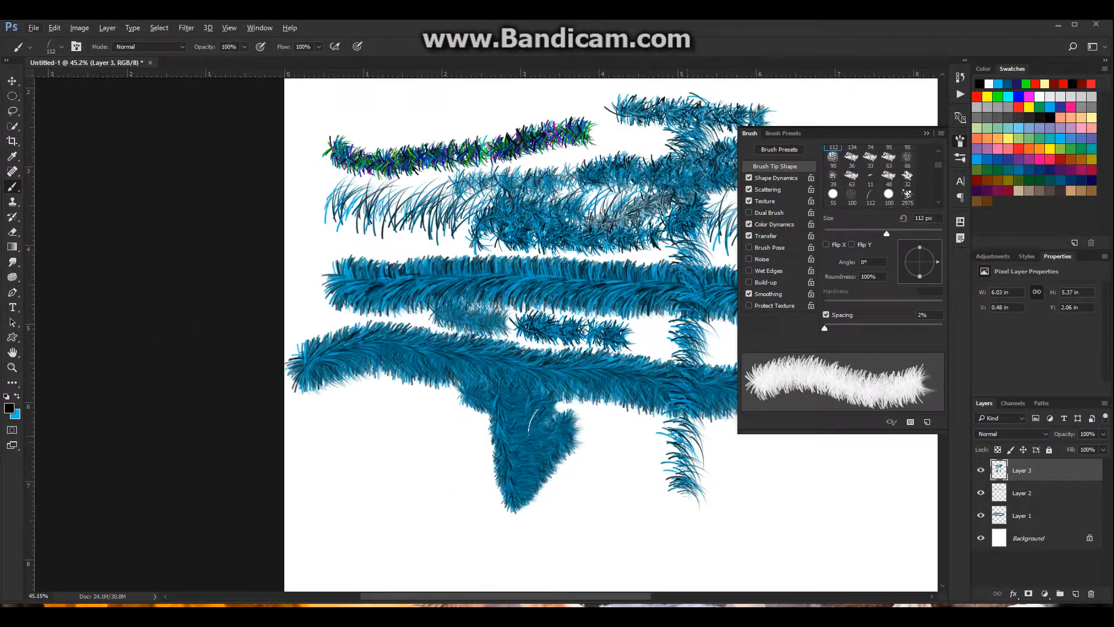
Change the background color to red (f30000)
{"action": "scroll", "coordinate": [566, 456], "scroll_direction": "right", "scroll_amount": 4}
{"action": "scroll", "coordinate": [561, 446], "scroll_direction": "right", "scroll_amount": 2}
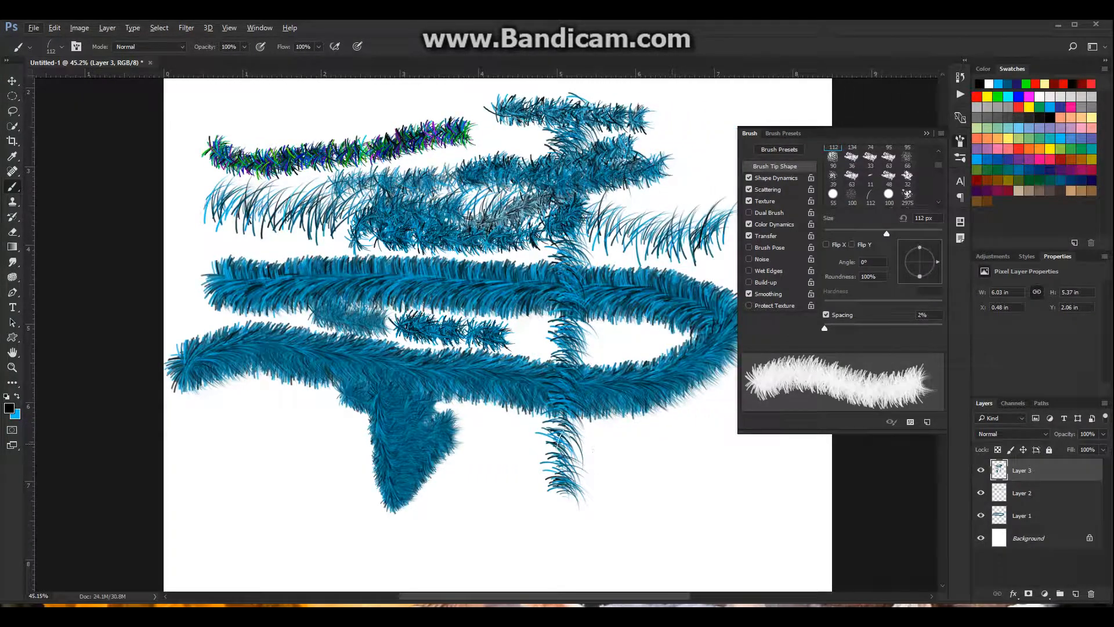
{"action": "scroll", "coordinate": [574, 438], "scroll_direction": "down", "scroll_amount": 2}
{"action": "scroll", "coordinate": [514, 423], "scroll_direction": "right", "scroll_amount": 2}
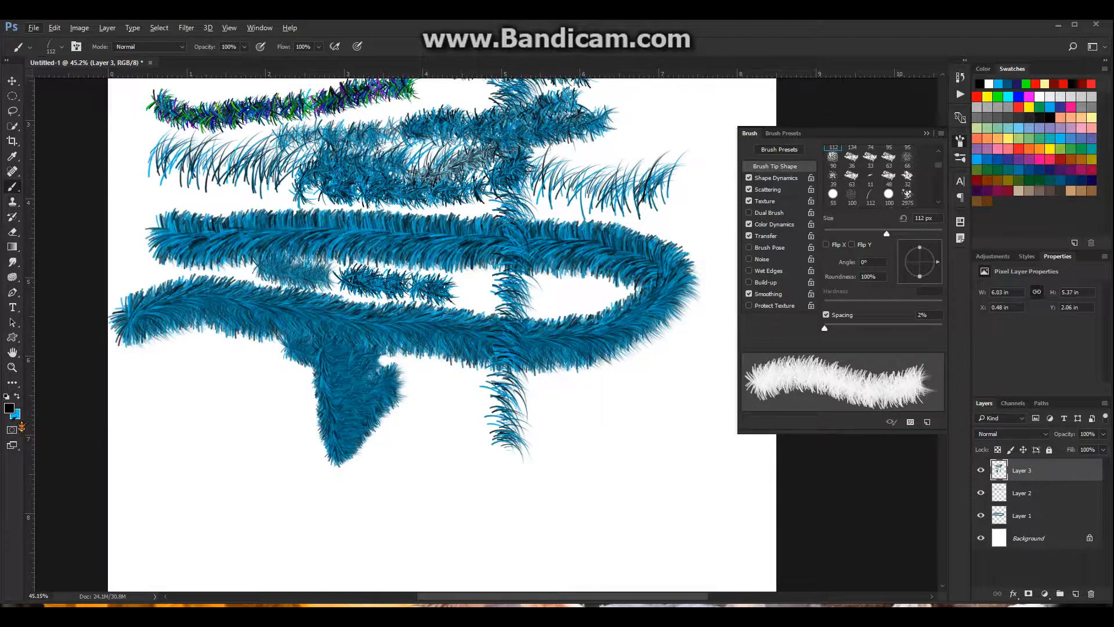
{"action": "left_click", "coordinate": [16, 413]}
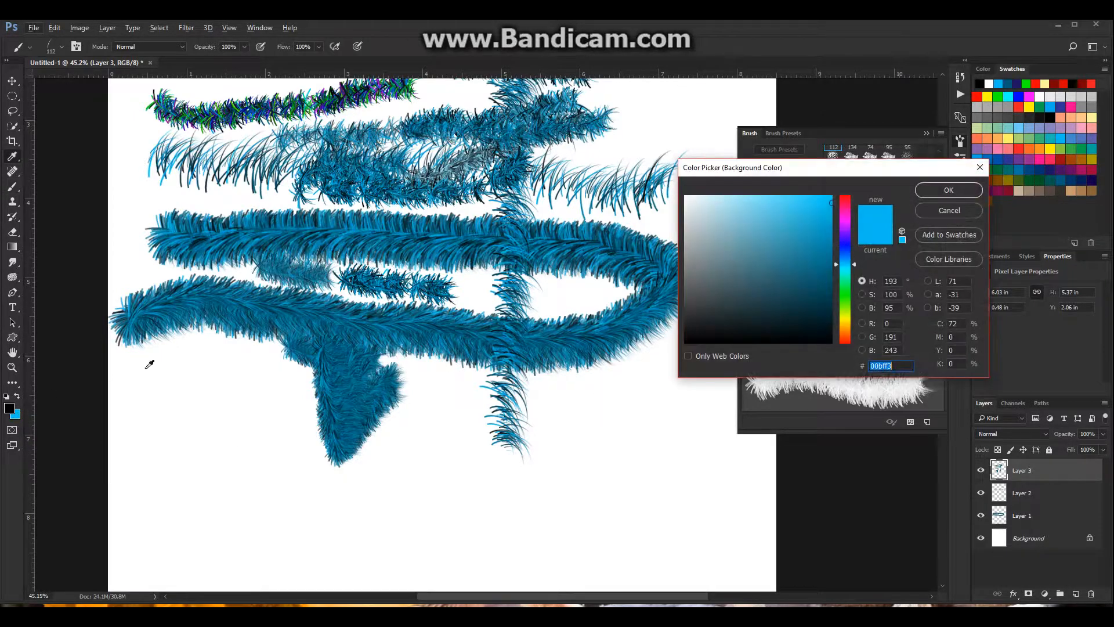
{"action": "left_click_drag", "start_coordinate": [858, 268], "coordinate": [856, 195]}
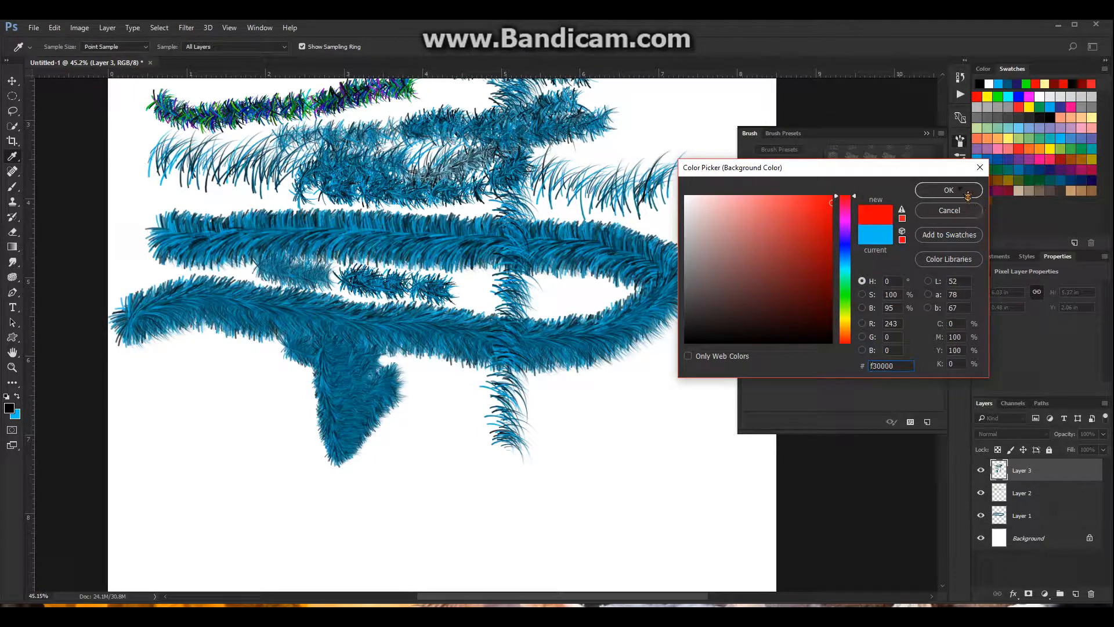
{"action": "left_click", "coordinate": [949, 190]}
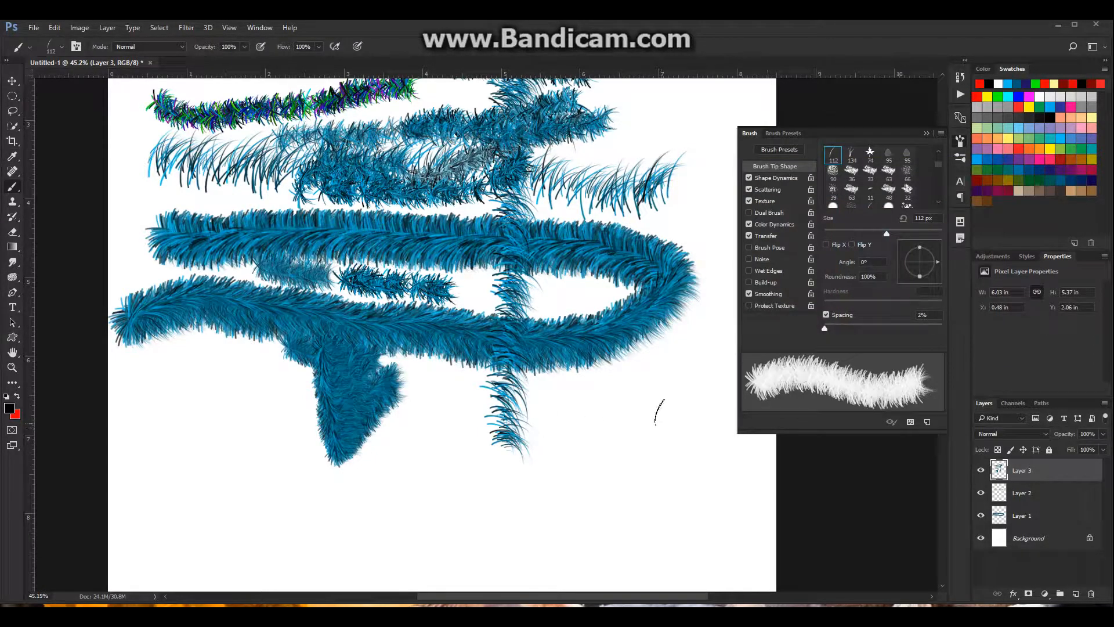
Paint a red fur patch in the blank area beside the lower end of the vertical blue stroke and open the color dynamics settings
{"action": "mouse_move", "coordinate": [660, 405]}
{"action": "left_mouse_down"}
{"action": "mouse_move", "coordinate": [629, 439]}
{"action": "mouse_move", "coordinate": [624, 412]}
{"action": "mouse_move", "coordinate": [604, 474]}
{"action": "mouse_move", "coordinate": [604, 431]}
{"action": "mouse_move", "coordinate": [593, 472]}
{"action": "mouse_move", "coordinate": [585, 436]}
{"action": "mouse_move", "coordinate": [579, 480]}
{"action": "mouse_move", "coordinate": [566, 436]}
{"action": "mouse_move", "coordinate": [561, 487]}
{"action": "mouse_move", "coordinate": [554, 437]}
{"action": "mouse_move", "coordinate": [557, 474]}
{"action": "mouse_move", "coordinate": [542, 446]}
{"action": "left_mouse_up"}
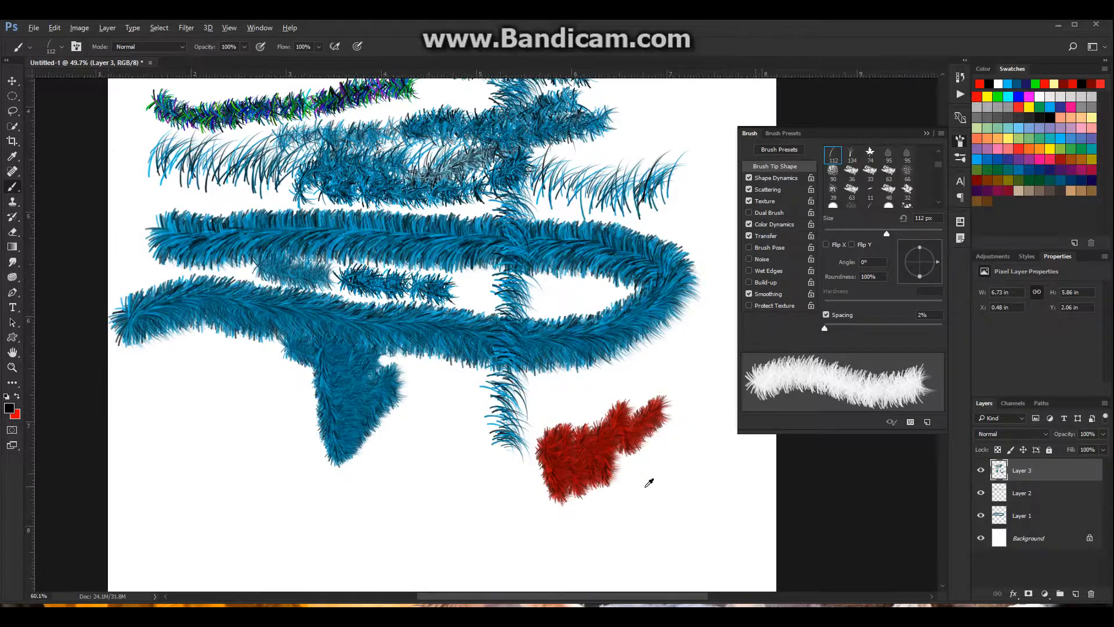
{"action": "scroll", "coordinate": [628, 490], "scroll_direction": "up", "scroll_amount": 8}
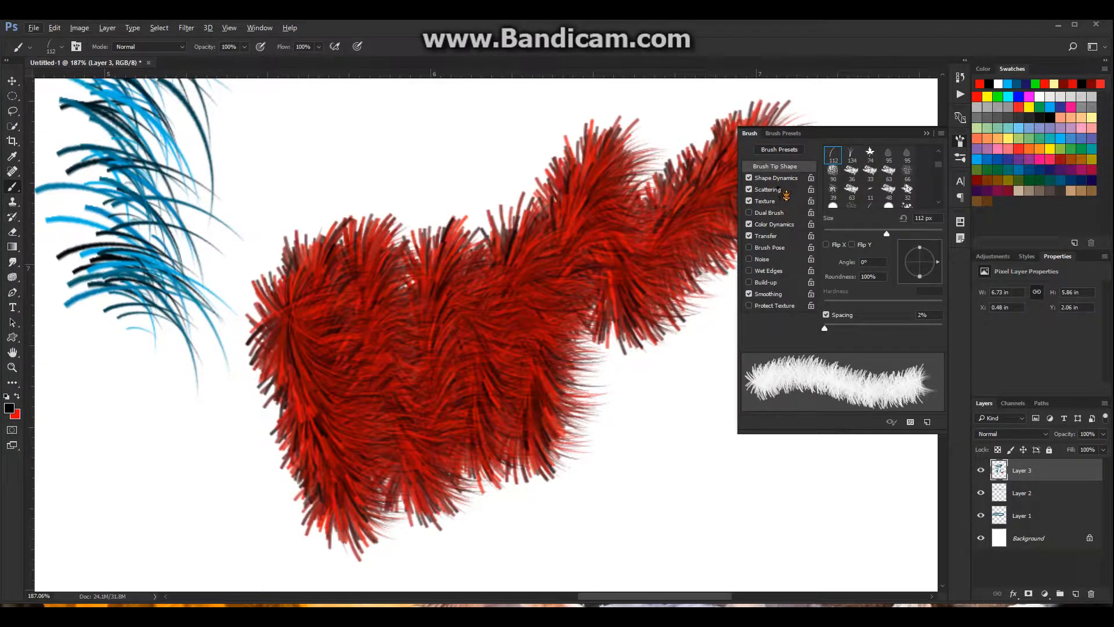
{"action": "left_click", "coordinate": [784, 224]}
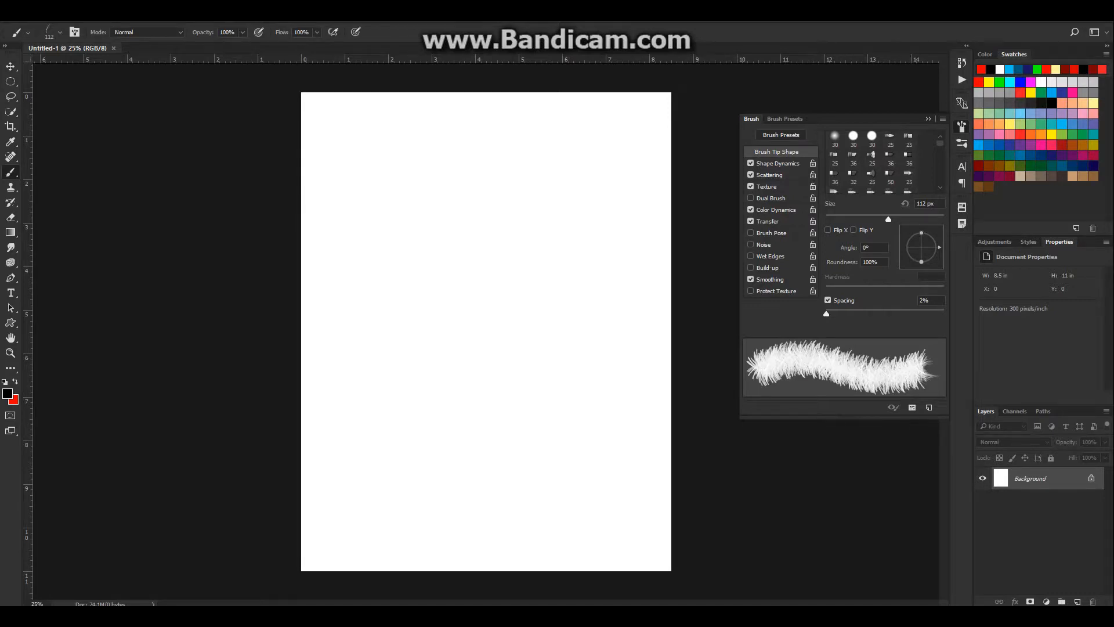
Look through the brush presets down to the large custom brushes at the end of the list
{"action": "left_click", "coordinate": [60, 33]}
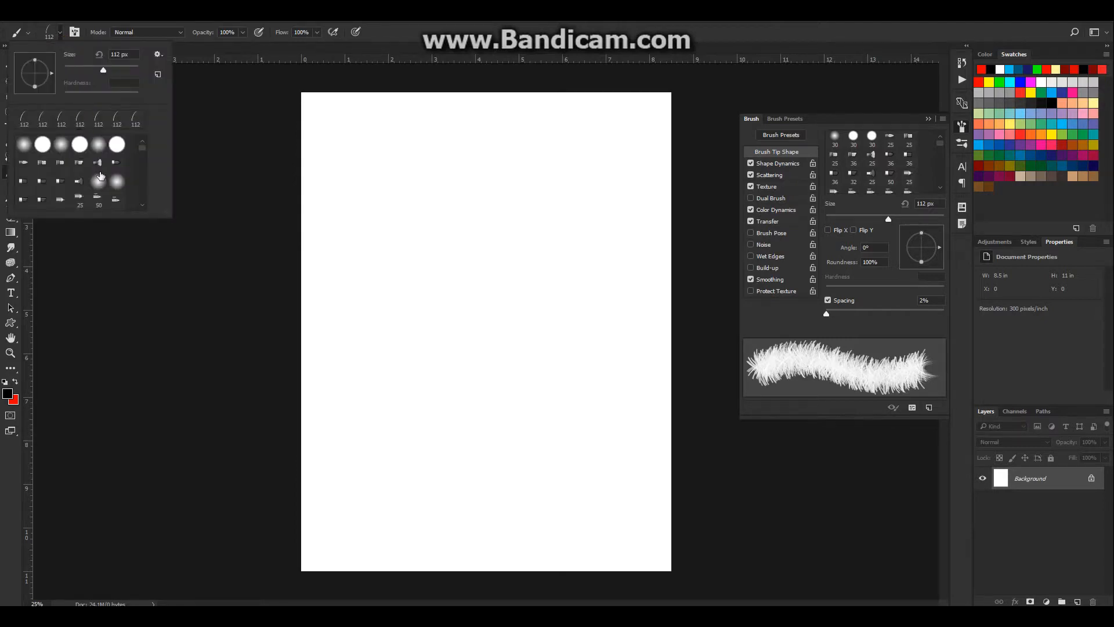
{"action": "right_click", "coordinate": [98, 167]}
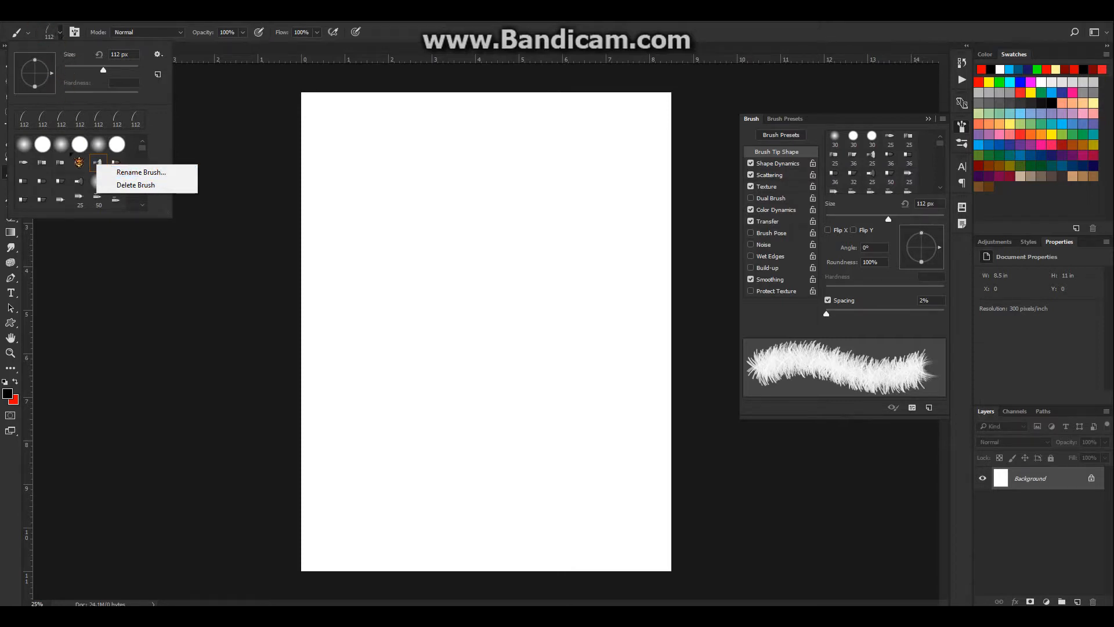
{"action": "left_click", "coordinate": [58, 32]}
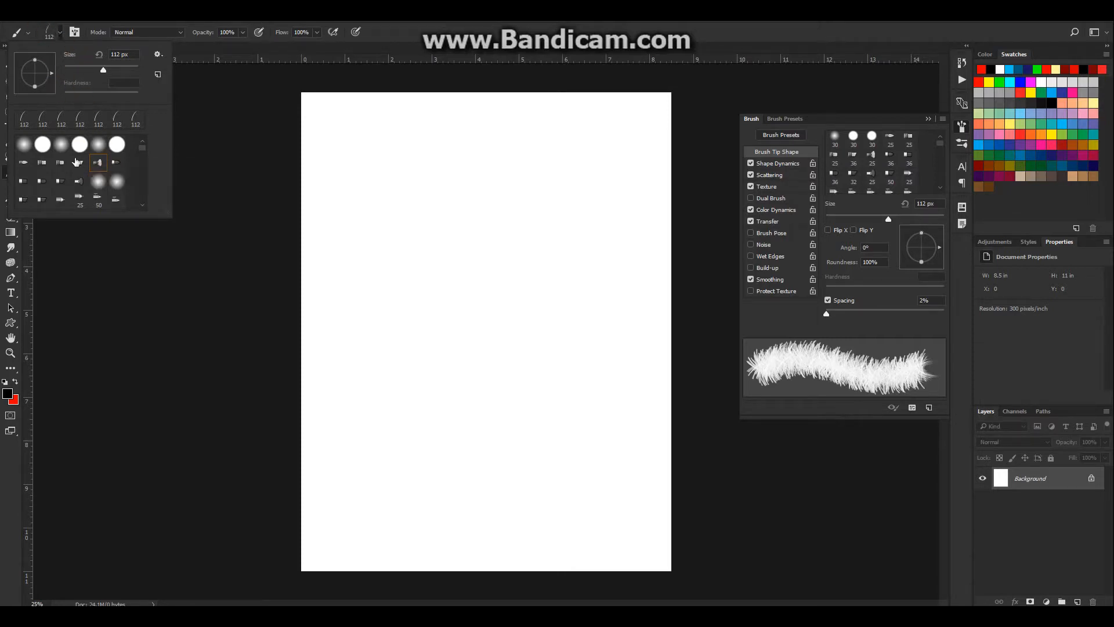
{"action": "scroll", "coordinate": [78, 162], "scroll_direction": "down", "scroll_amount": 2}
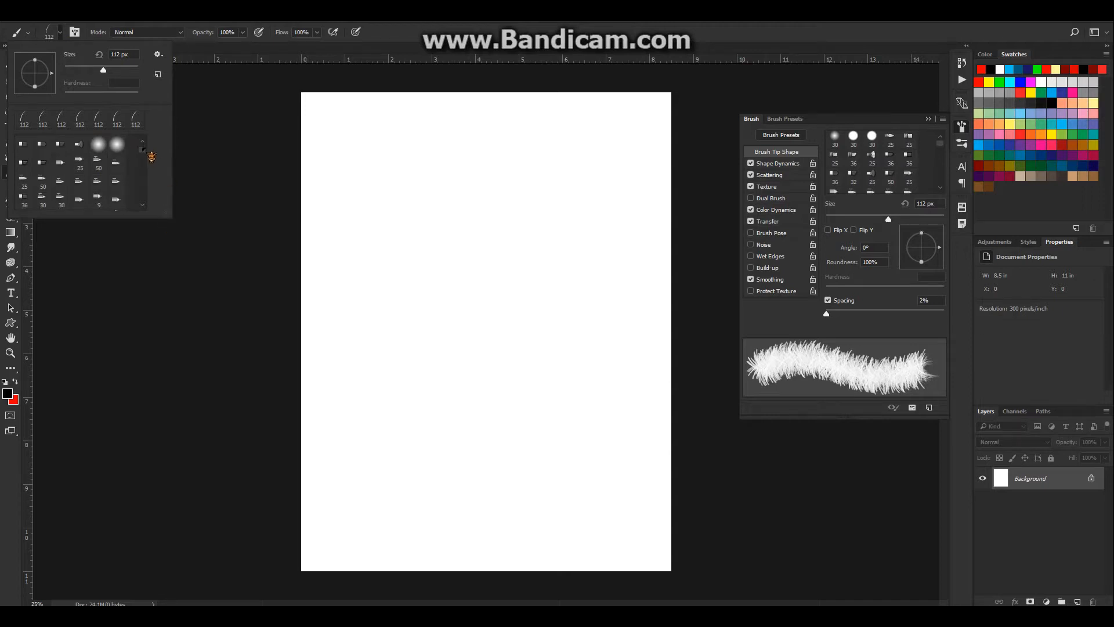
{"action": "scroll", "coordinate": [116, 174], "scroll_direction": "down", "scroll_amount": 10}
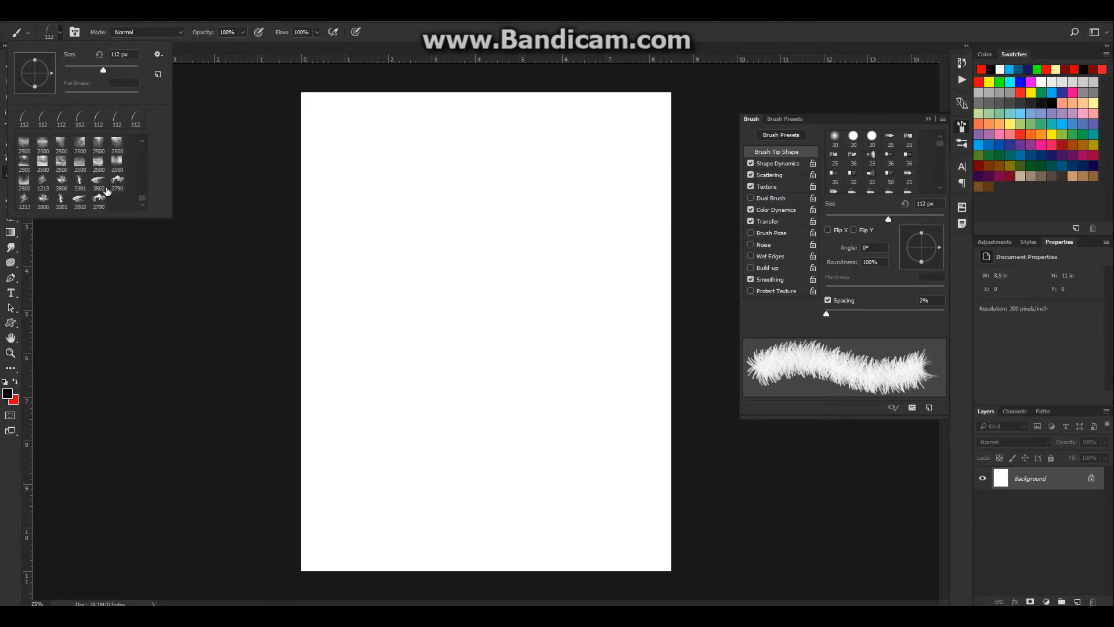